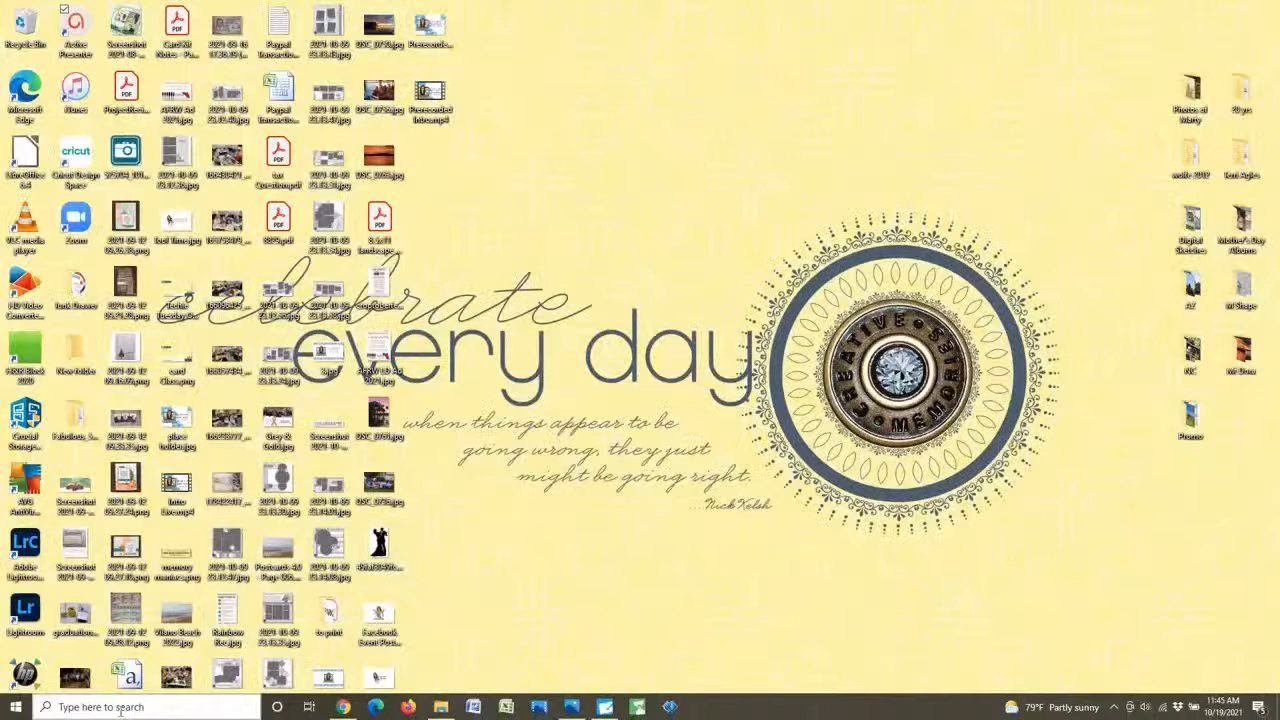
Search the computer for "video" and launch the Video Editor app.
left_click(126, 707)
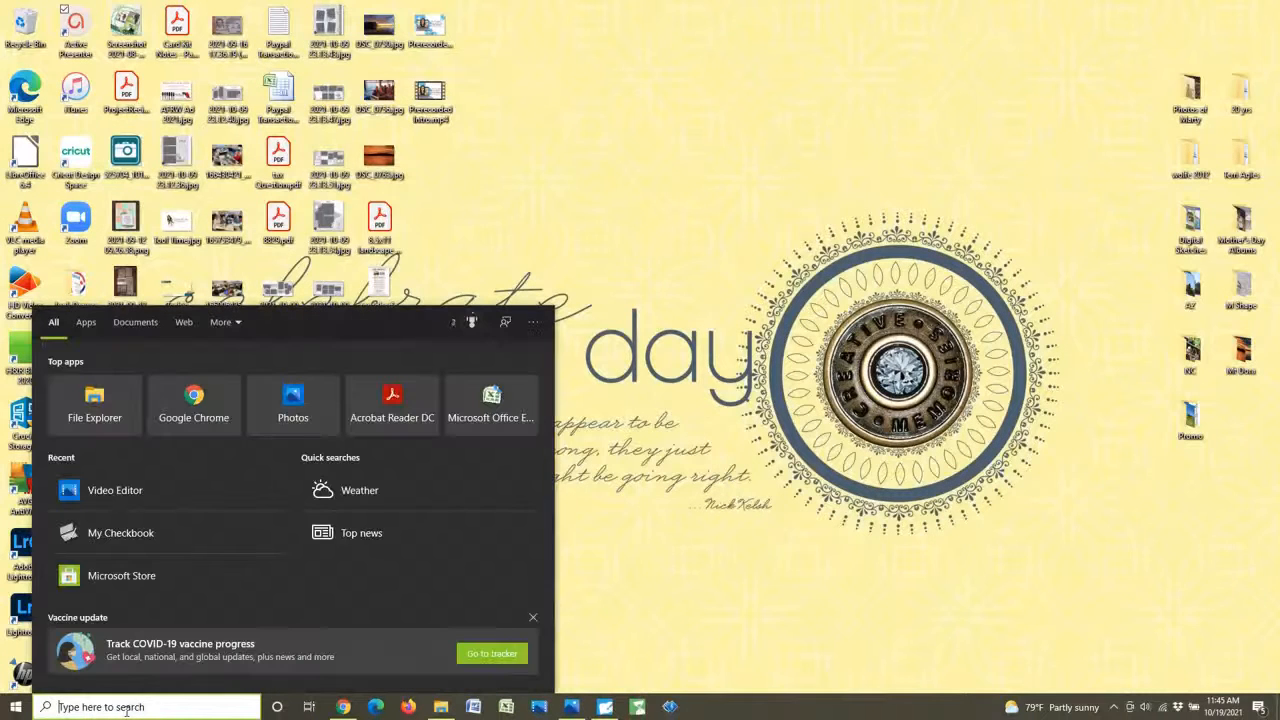
type("video")
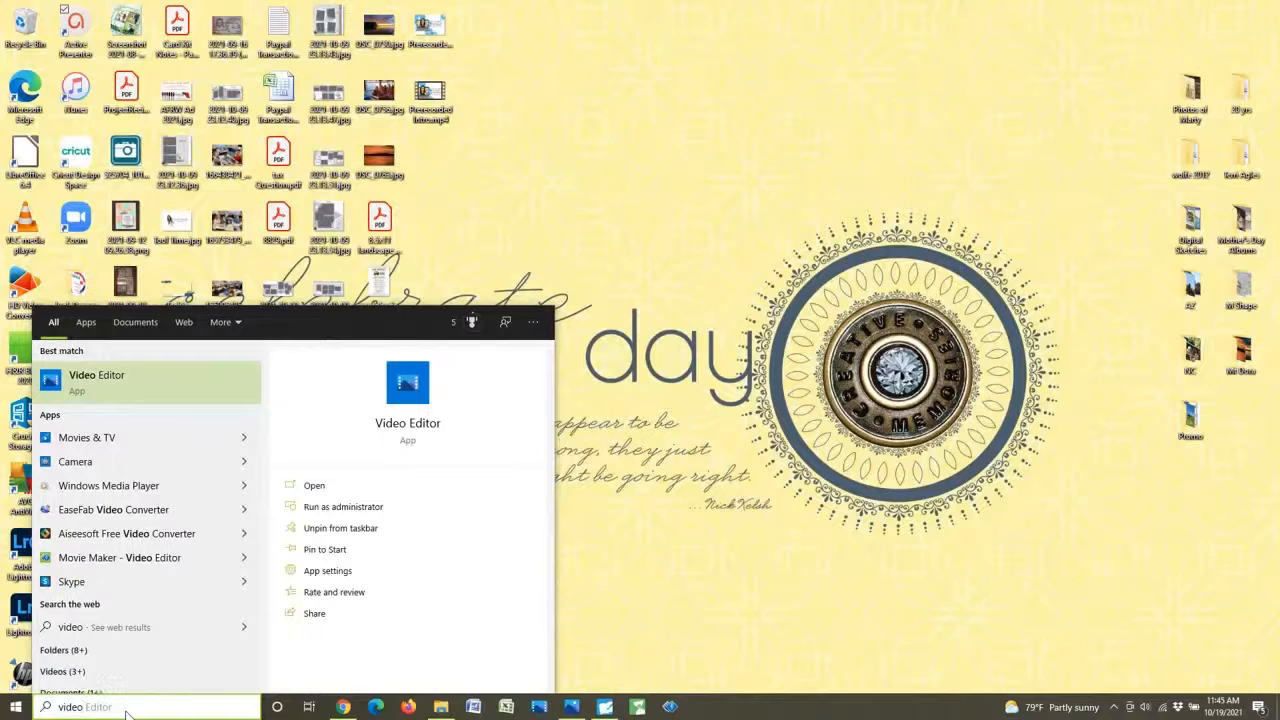
left_click(308, 485)
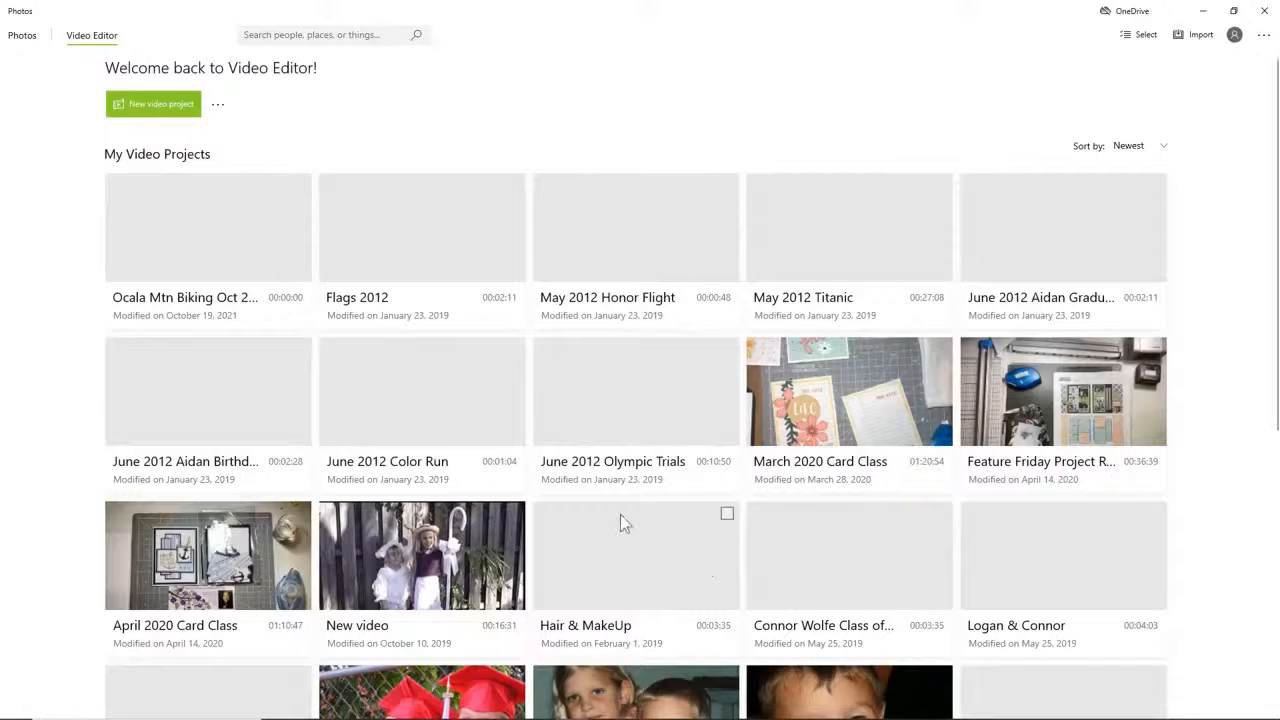
Create a new video project named "Ocala Mtn Biking Oct 2012".
left_click(167, 112)
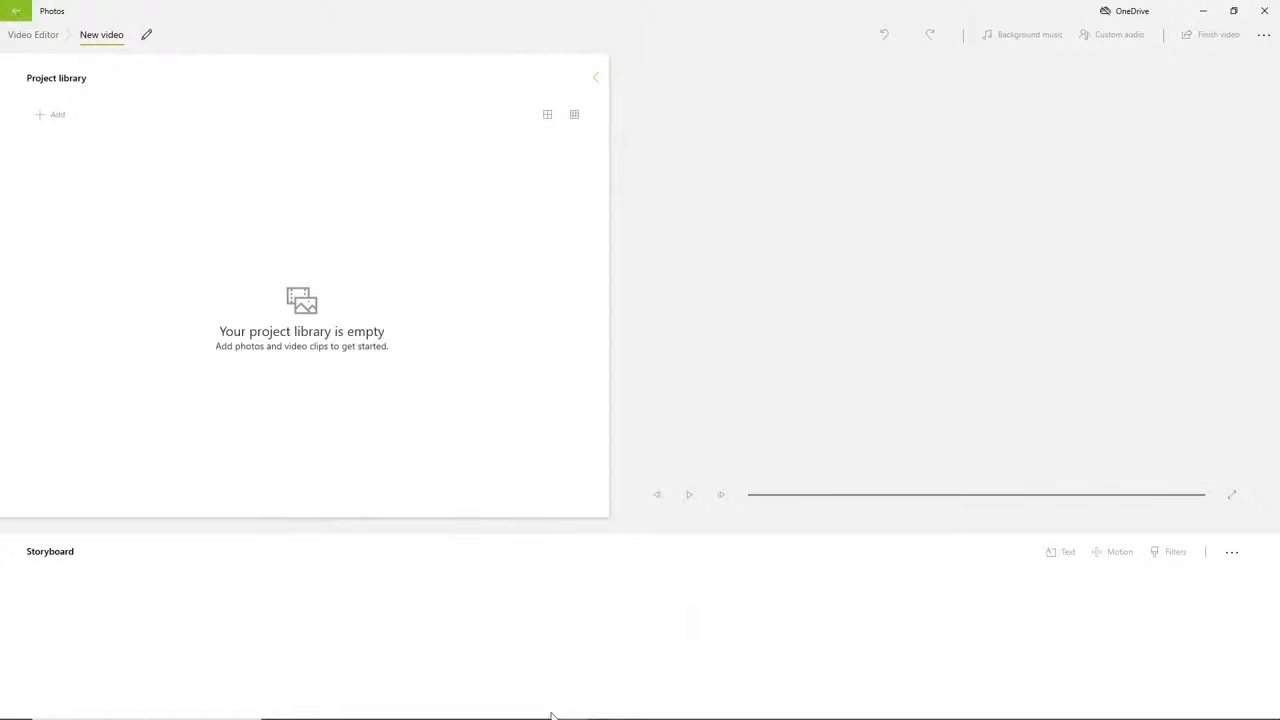
left_click(632, 349)
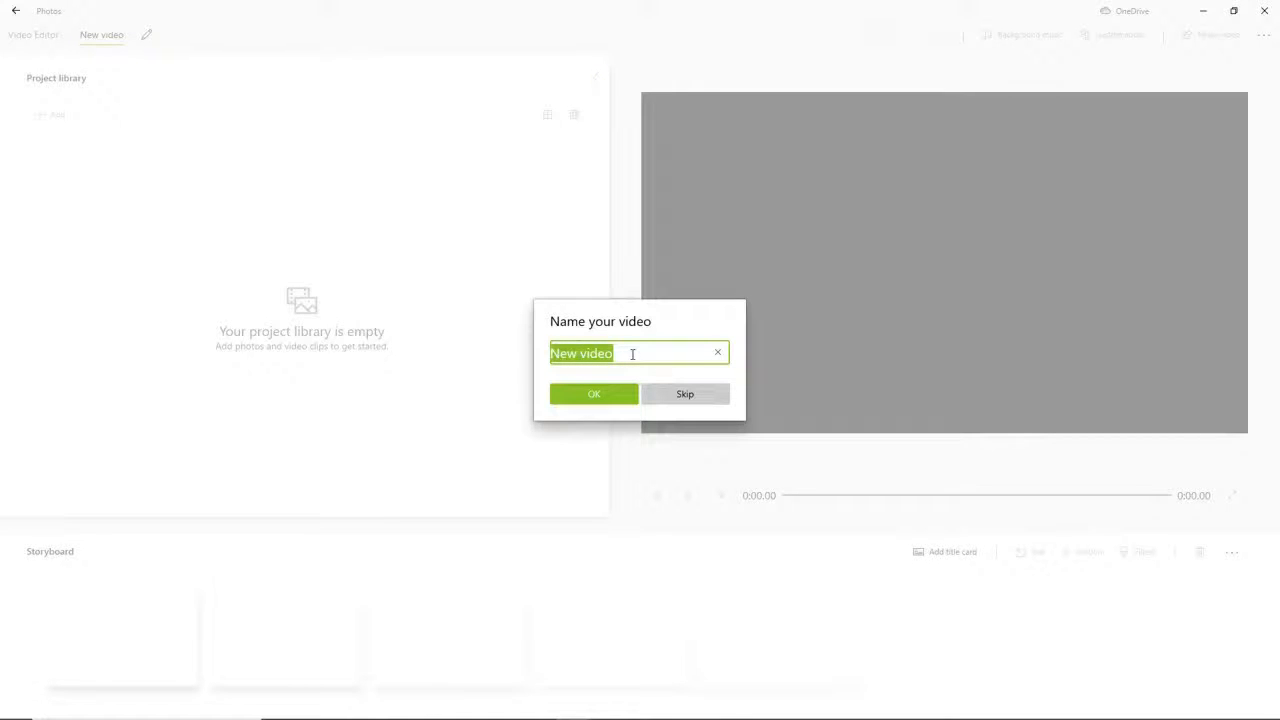
type("Ocala ")
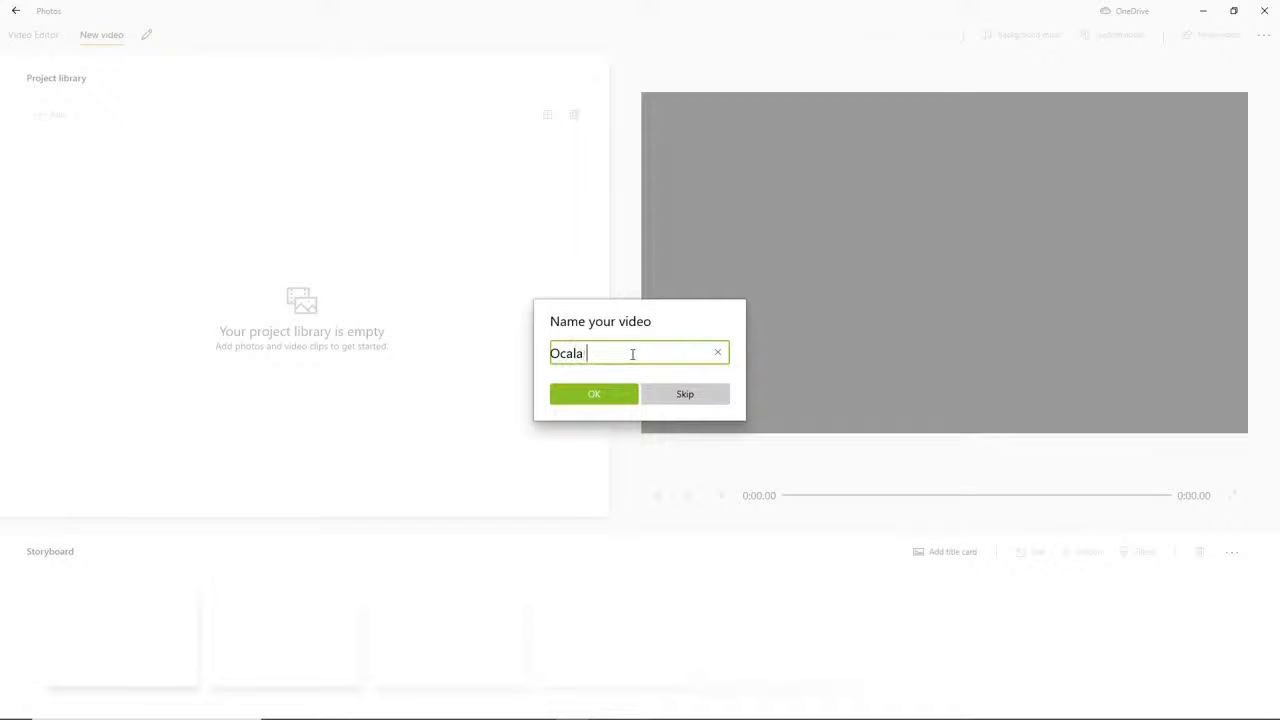
type("Mtn Biking Oct 2012")
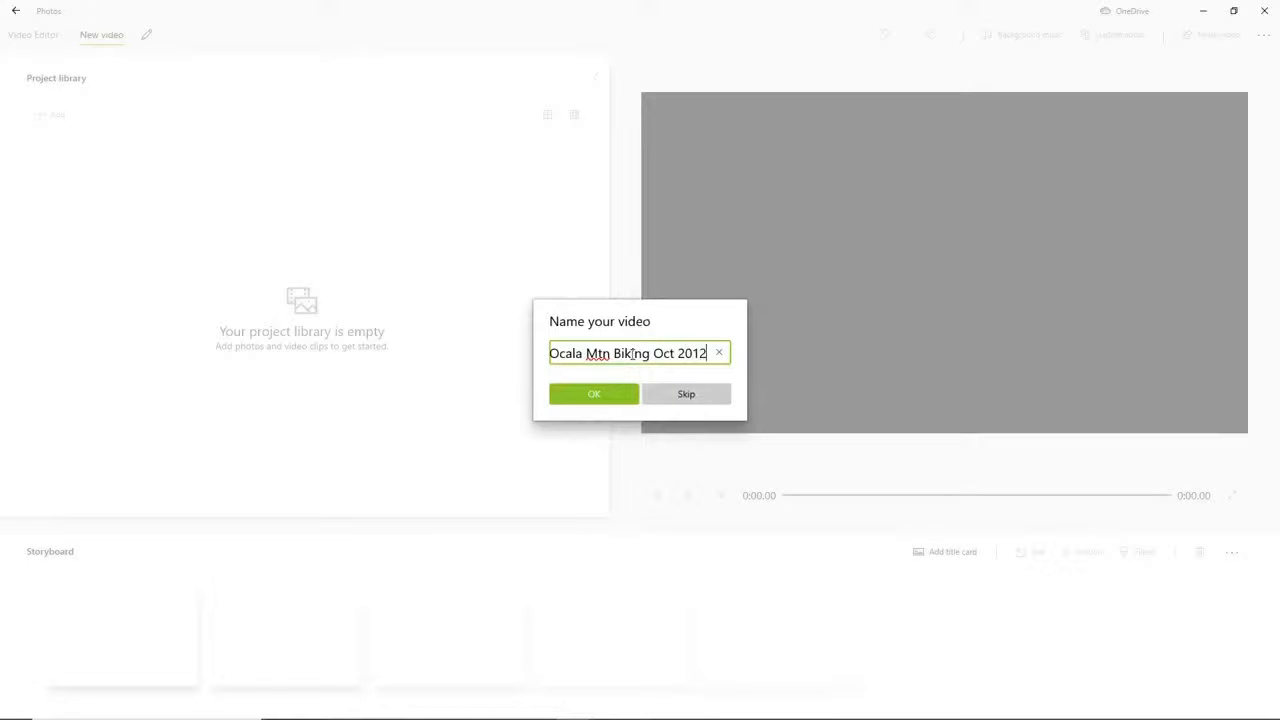
left_click(586, 394)
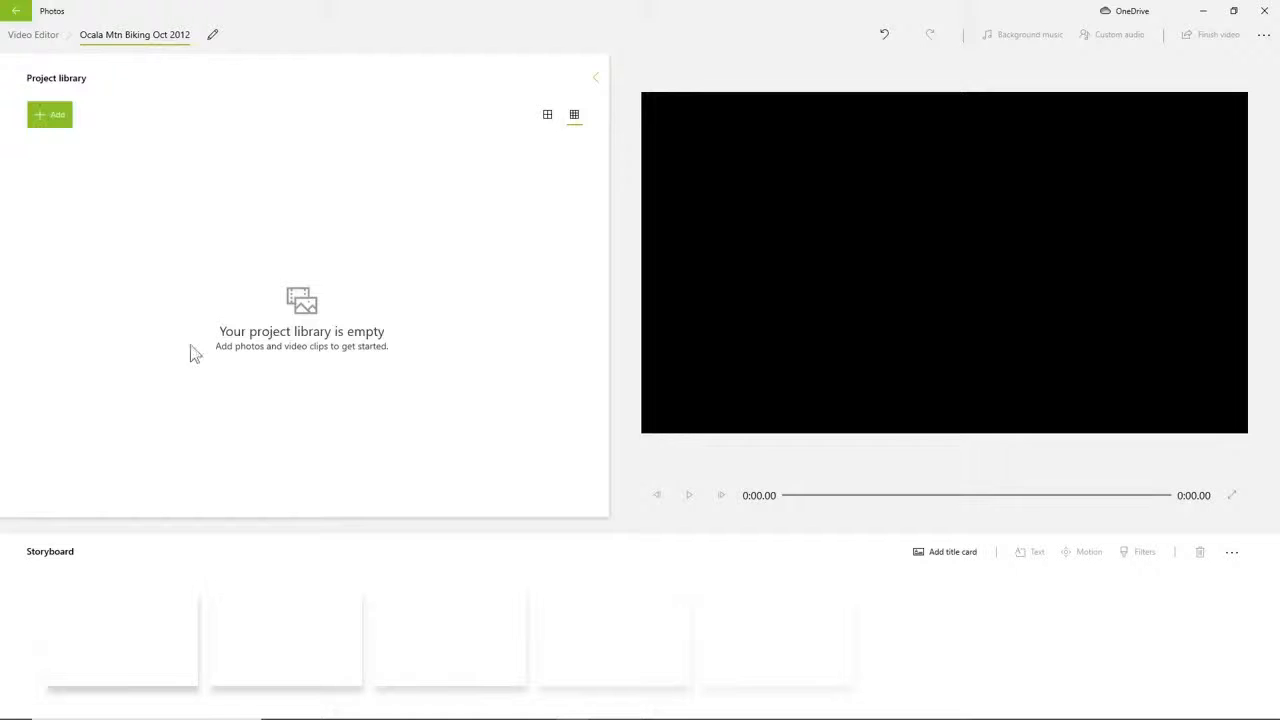
Start adding media from this PC and browse to the Family videos > 2012 folder on the Seagate Backup Plus Drive (E:).
left_click(51, 116)
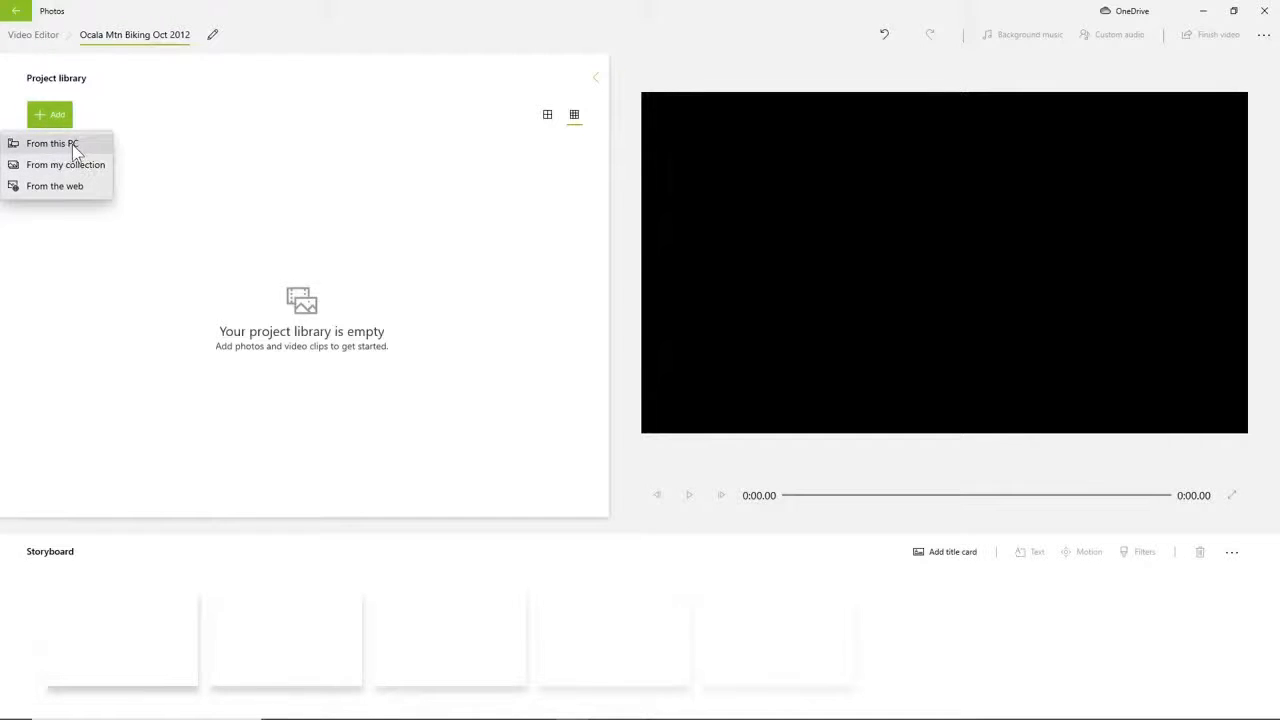
left_click(74, 148)
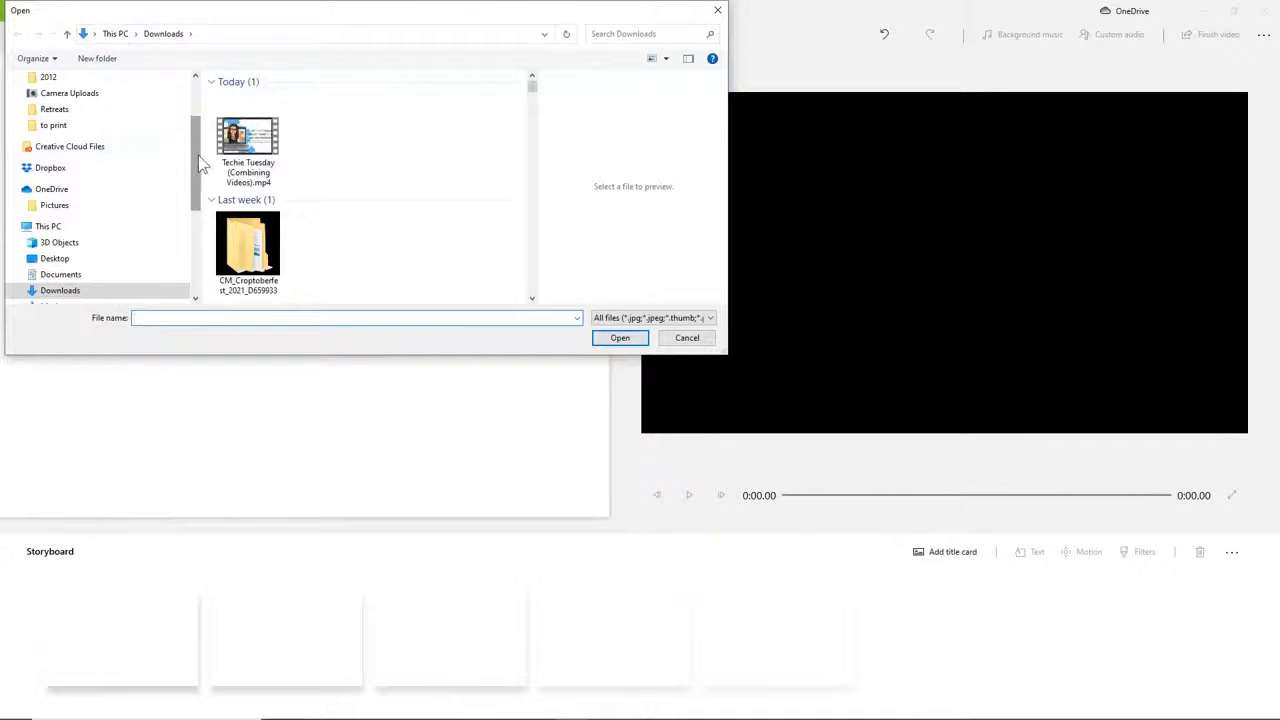
left_click_drag(198, 168, 196, 237)
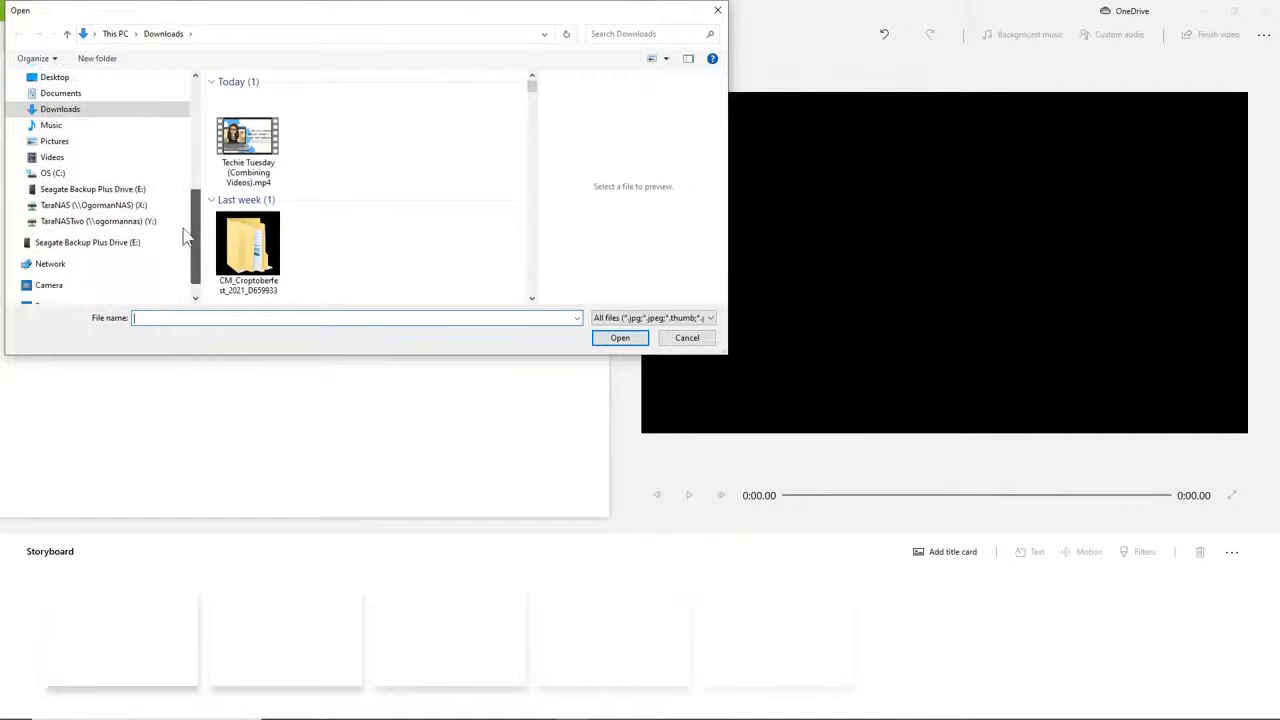
left_click(114, 190)
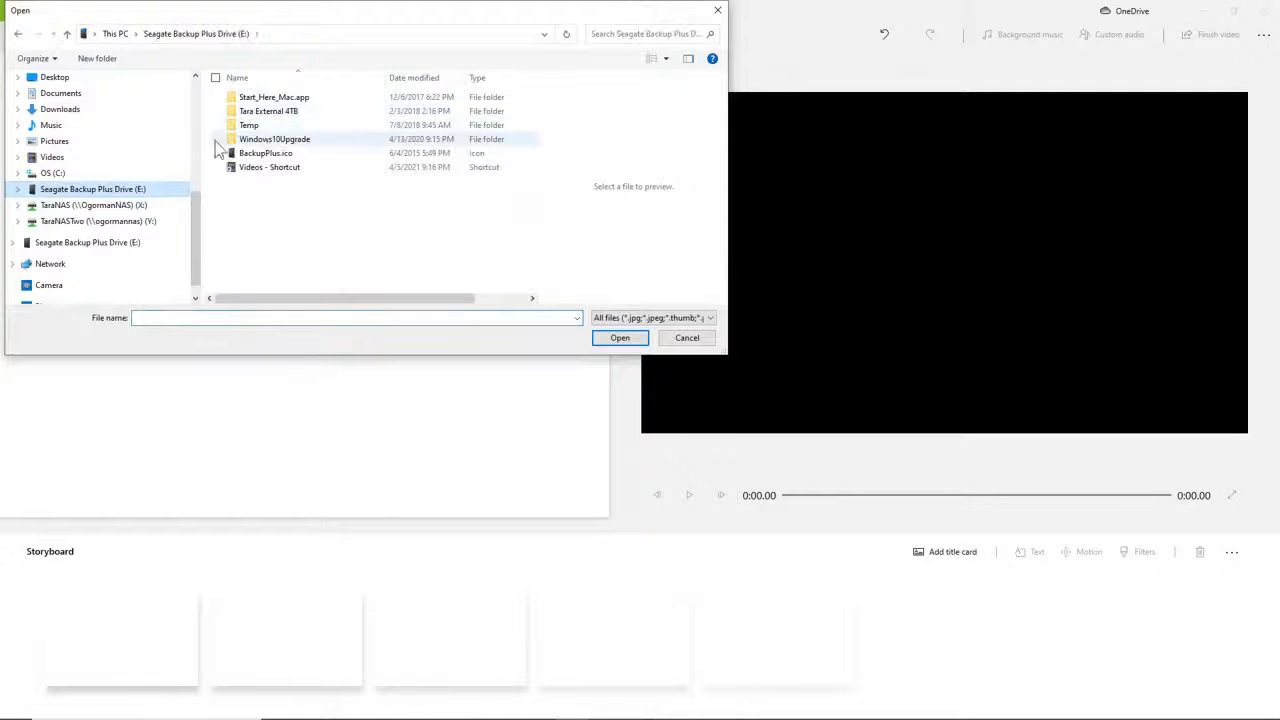
double_click(268, 111)
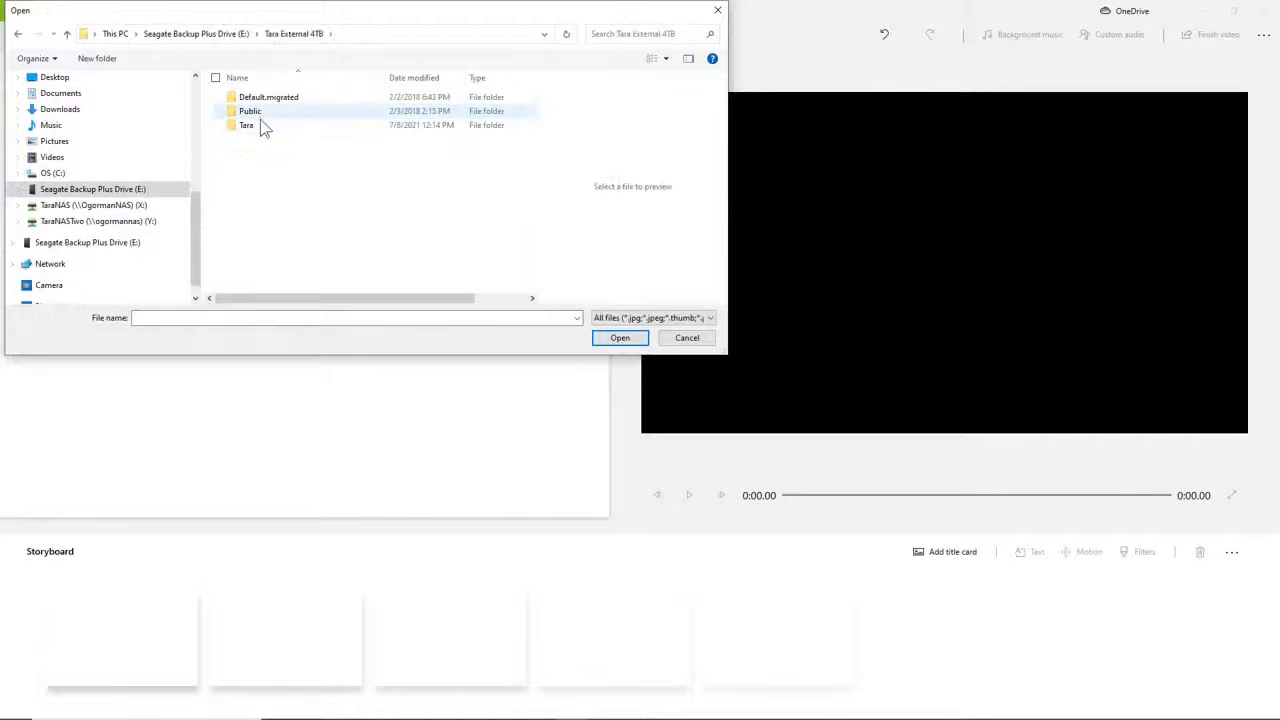
left_click(259, 124)
double_click(259, 124)
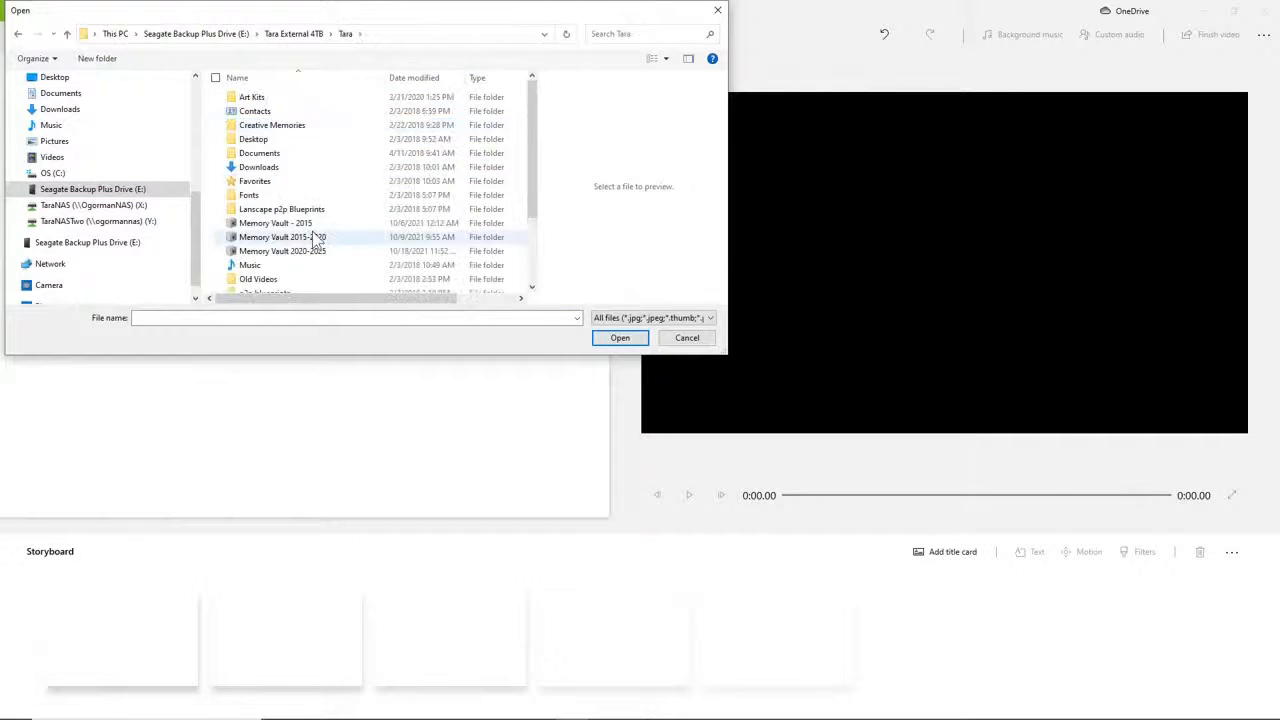
scroll(314, 229, "down", 3)
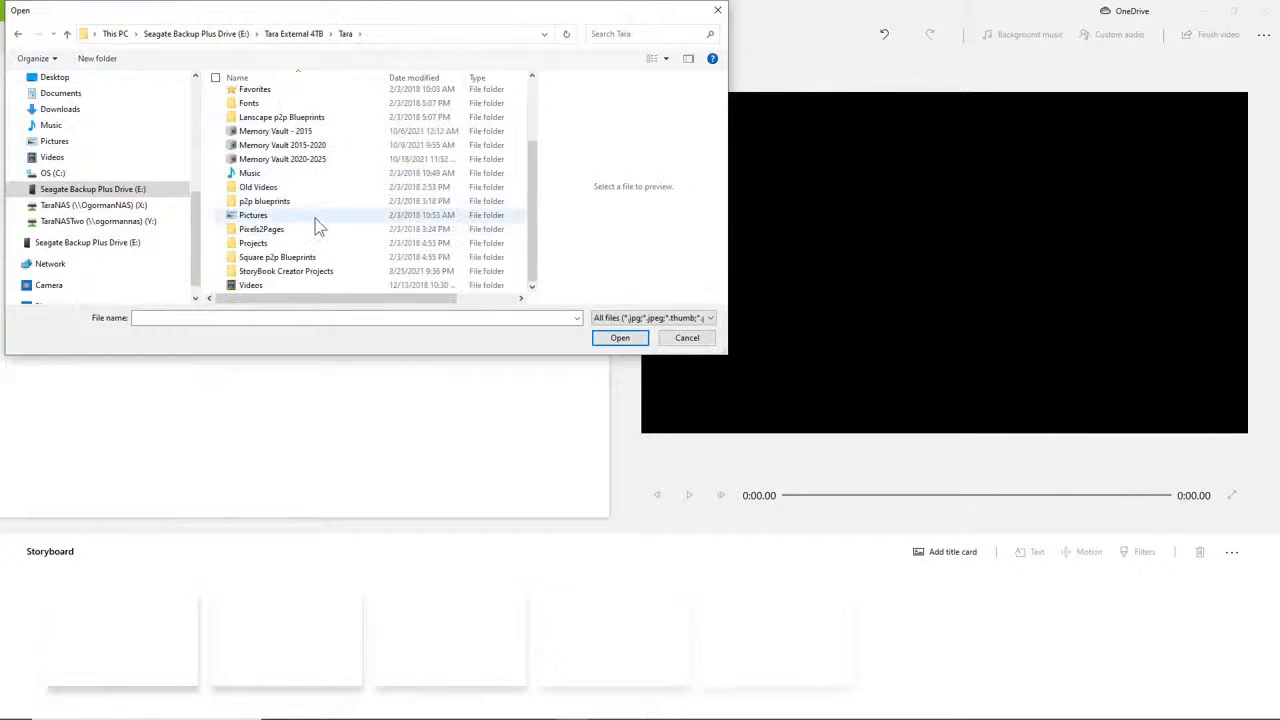
double_click(271, 286)
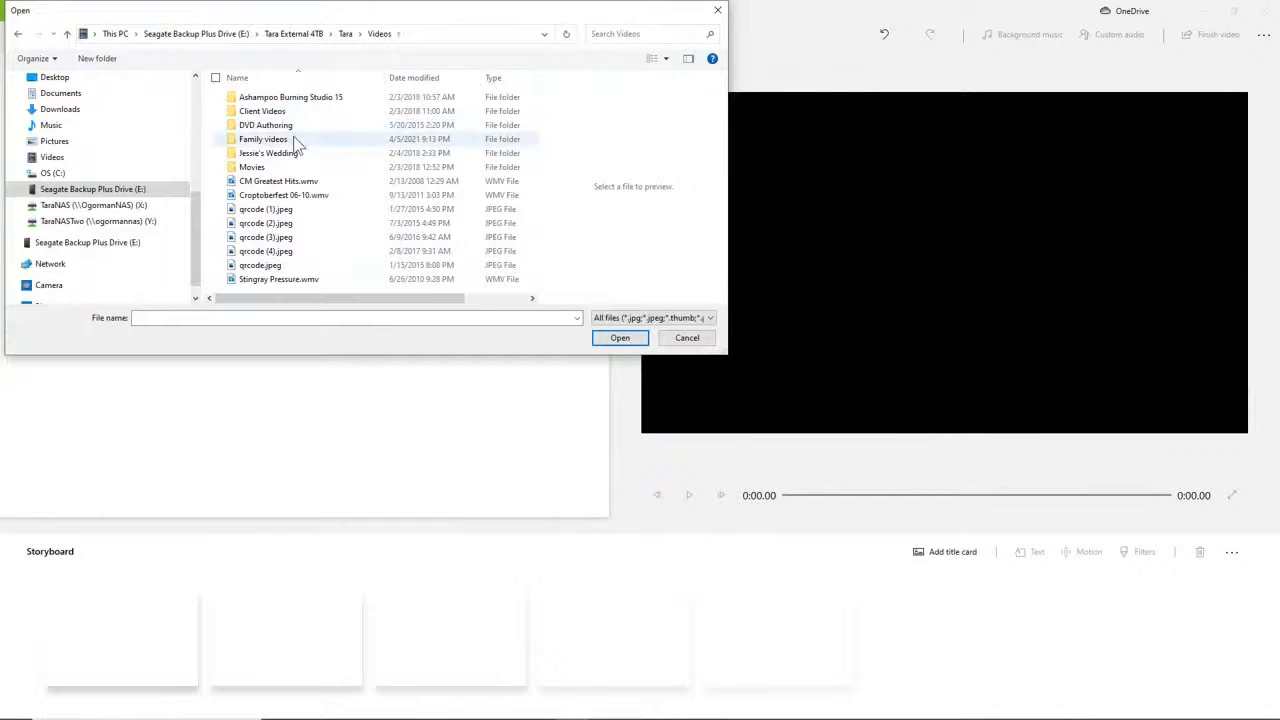
double_click(295, 140)
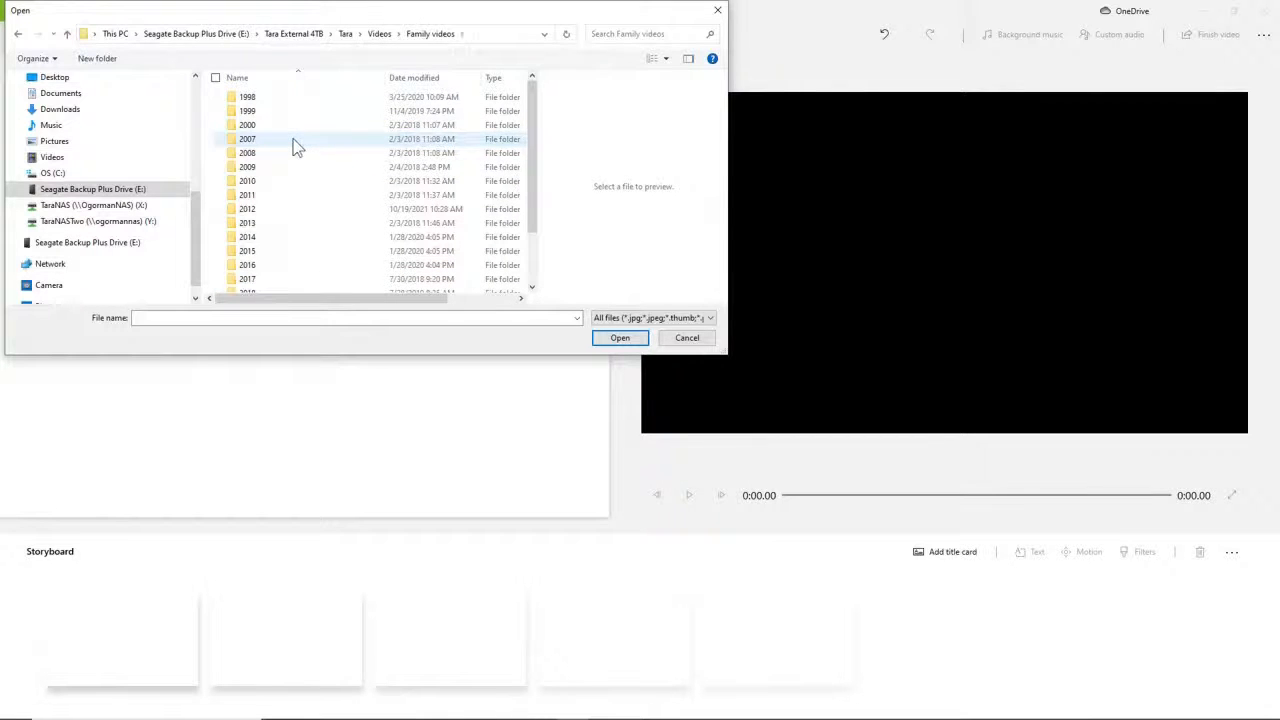
double_click(293, 209)
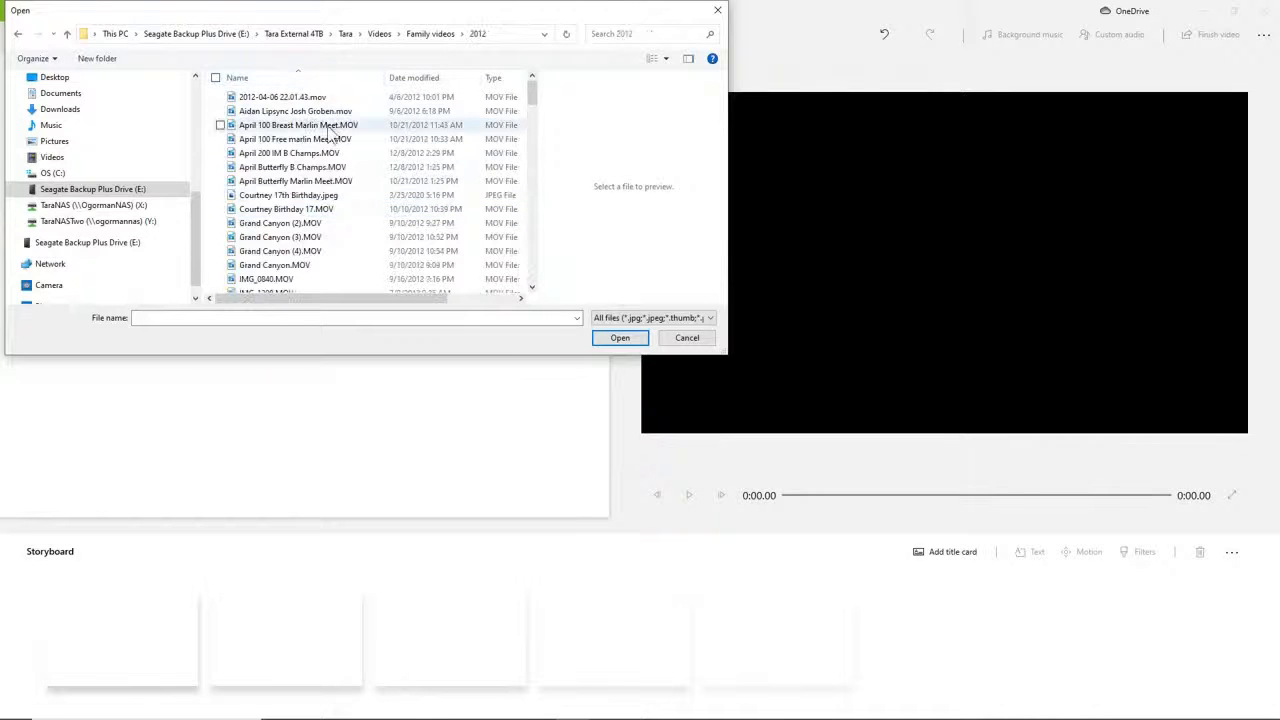
Sort the 2012 folder by date modified, newest first, and locate the clips from 10/21/2012.
left_click(420, 78)
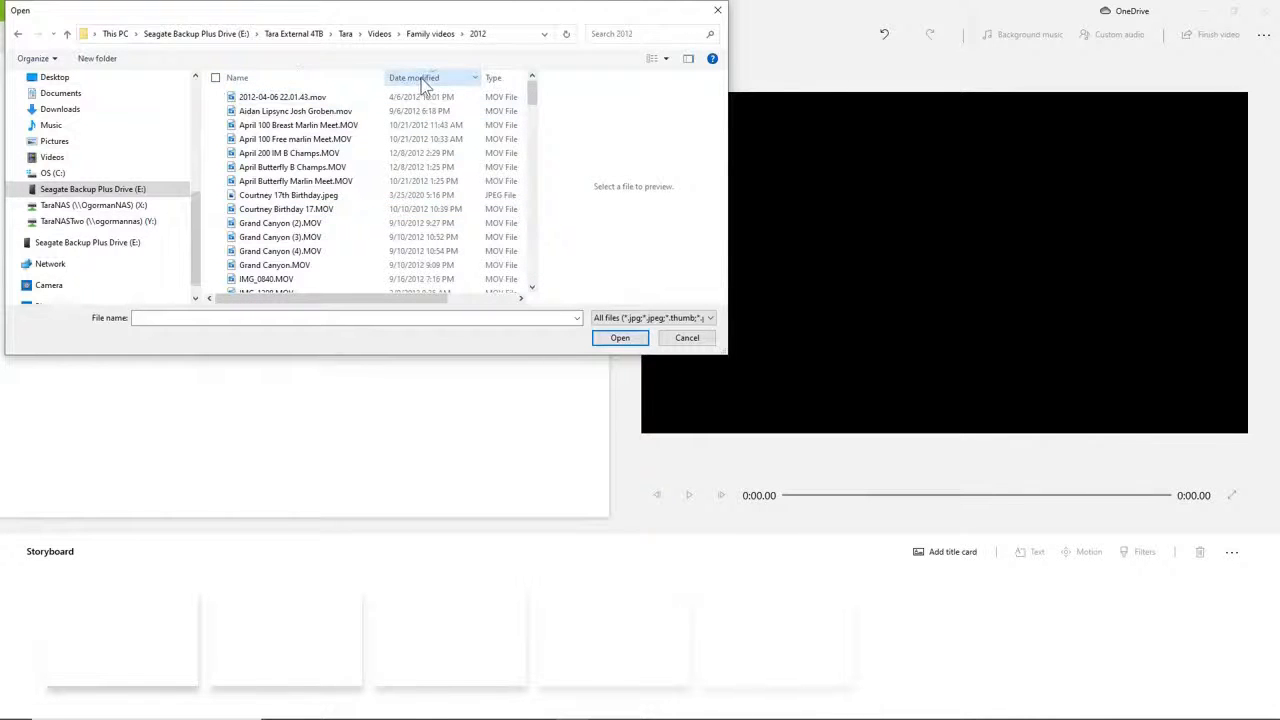
scroll(531, 96, "down", 2)
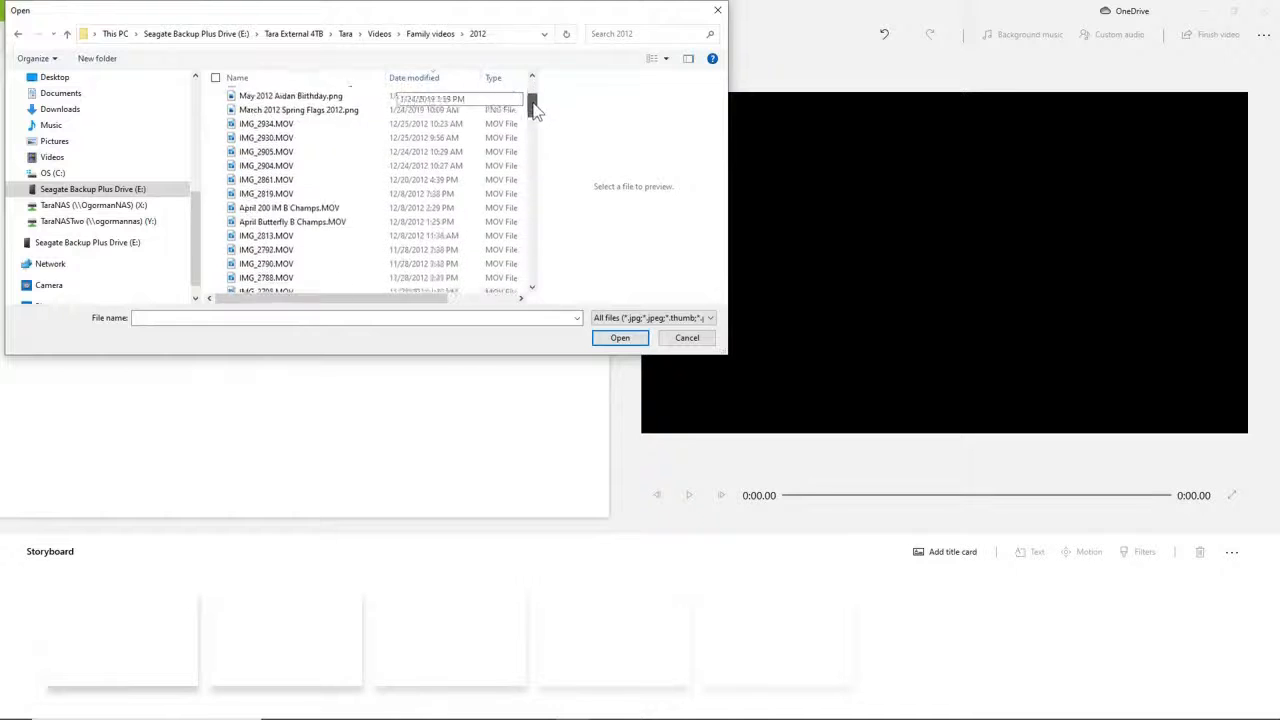
scroll(531, 96, "up", 2)
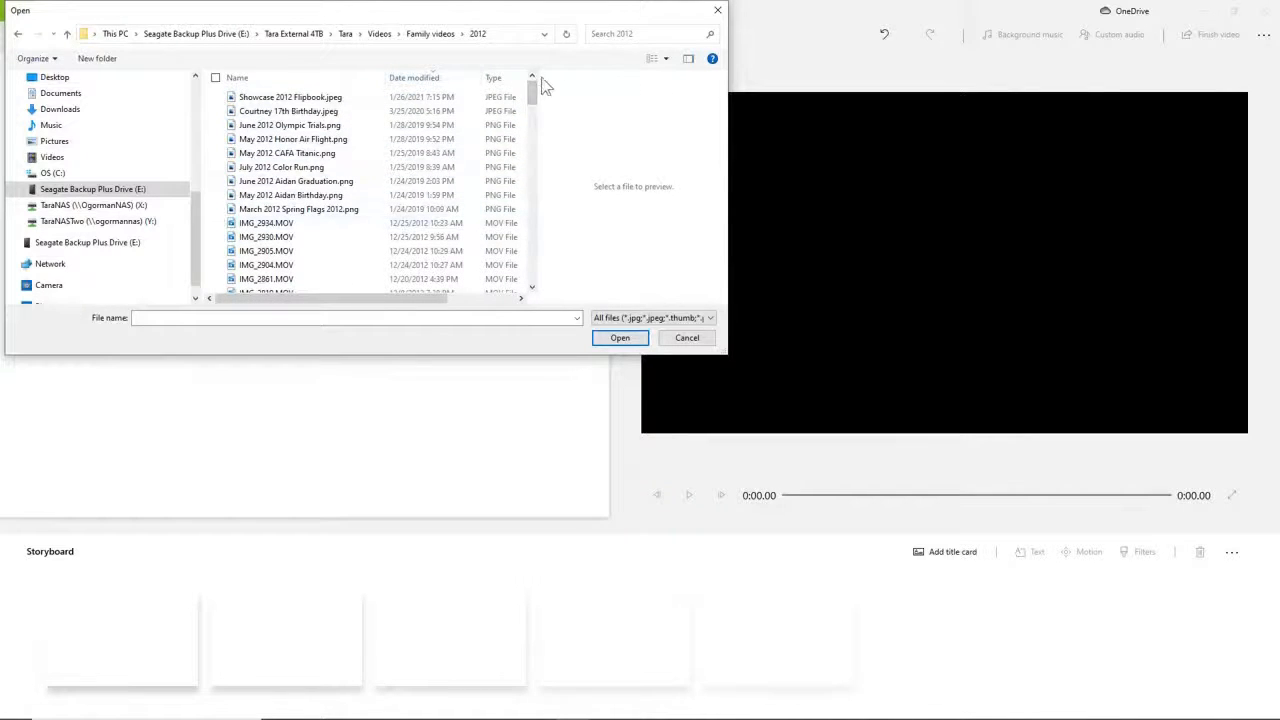
left_click_drag(531, 92, 543, 143)
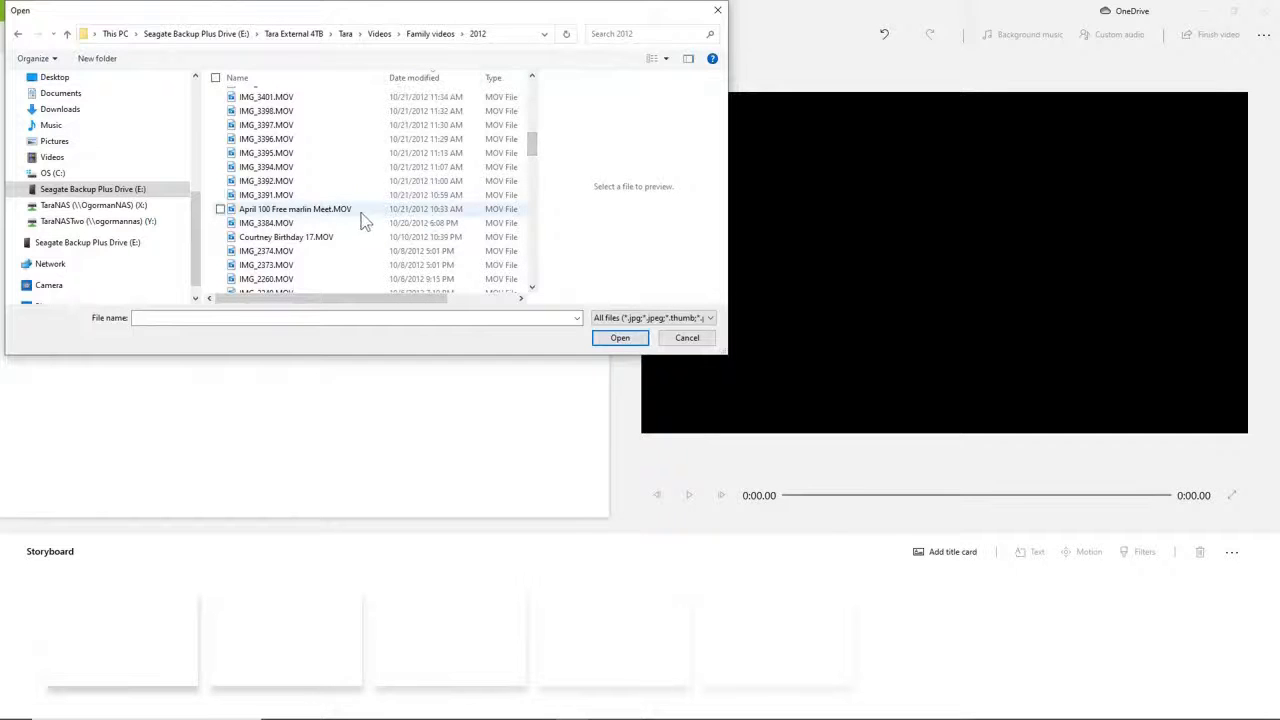
scroll(398, 216, "up", 1)
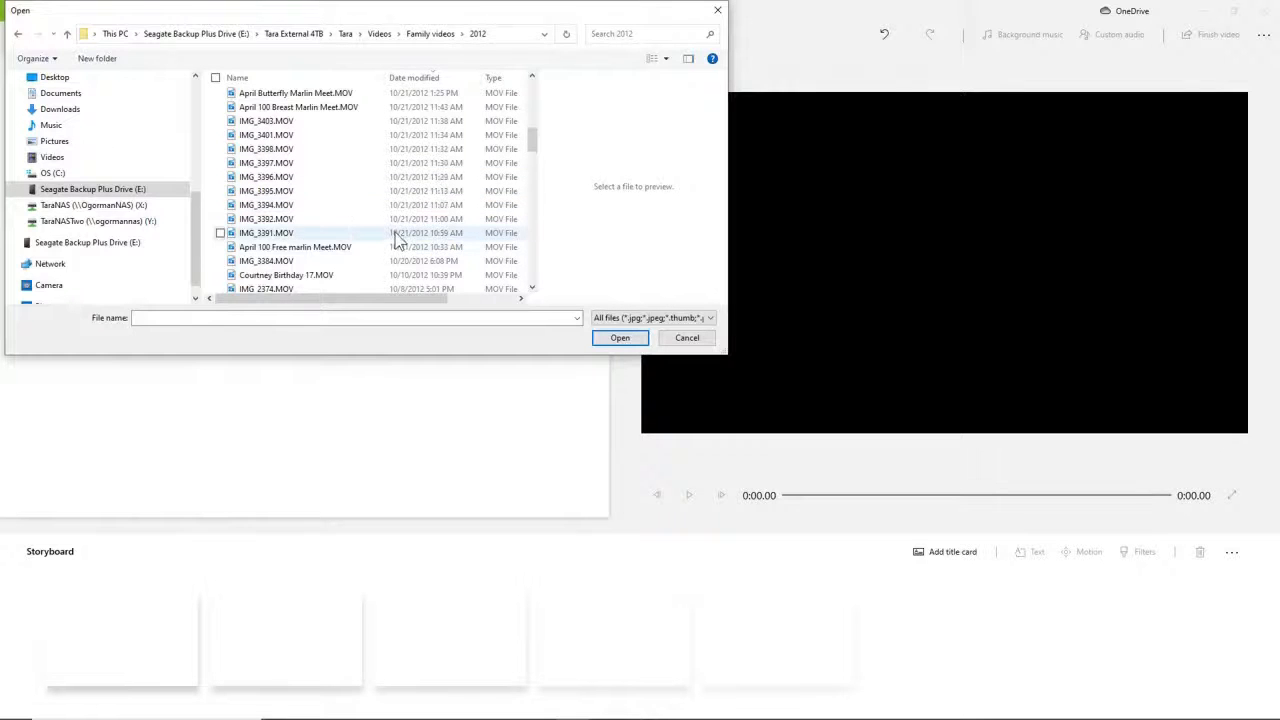
Preview the clips from IMG_3391.MOV up to IMG_3403.MOV one by one to check which show the mountain biking trip.
left_click(398, 236)
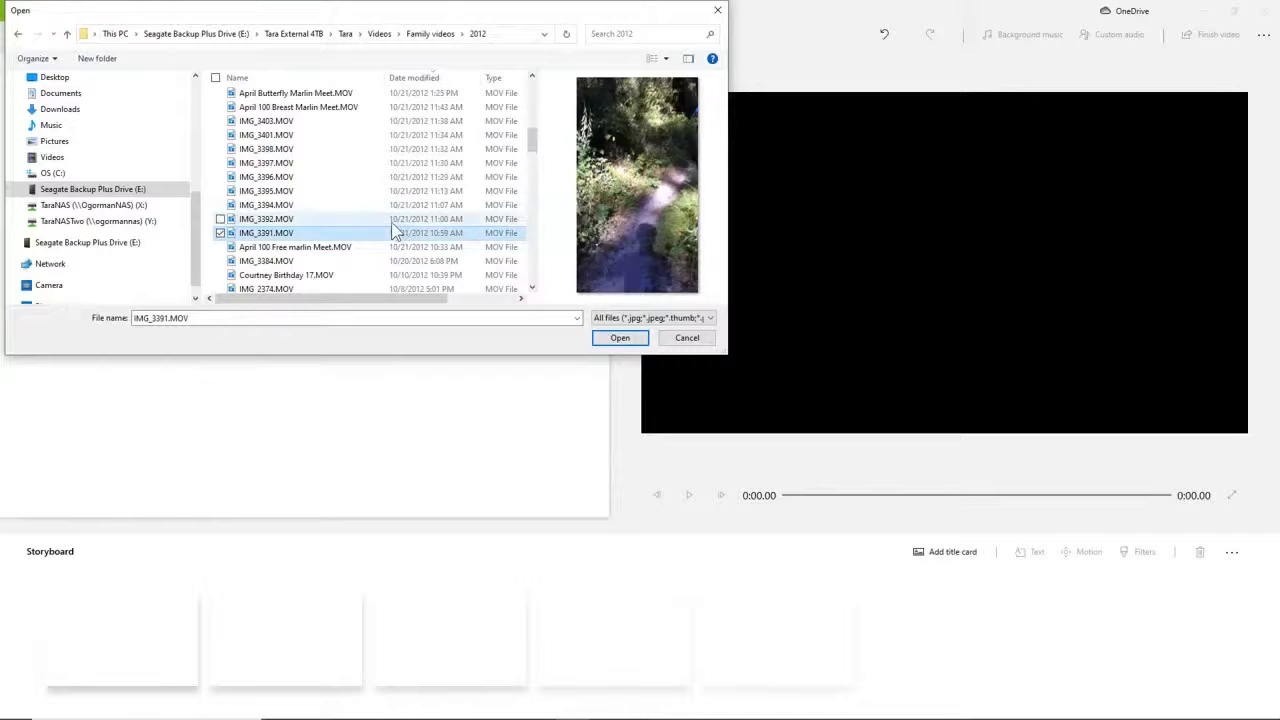
left_click(392, 222)
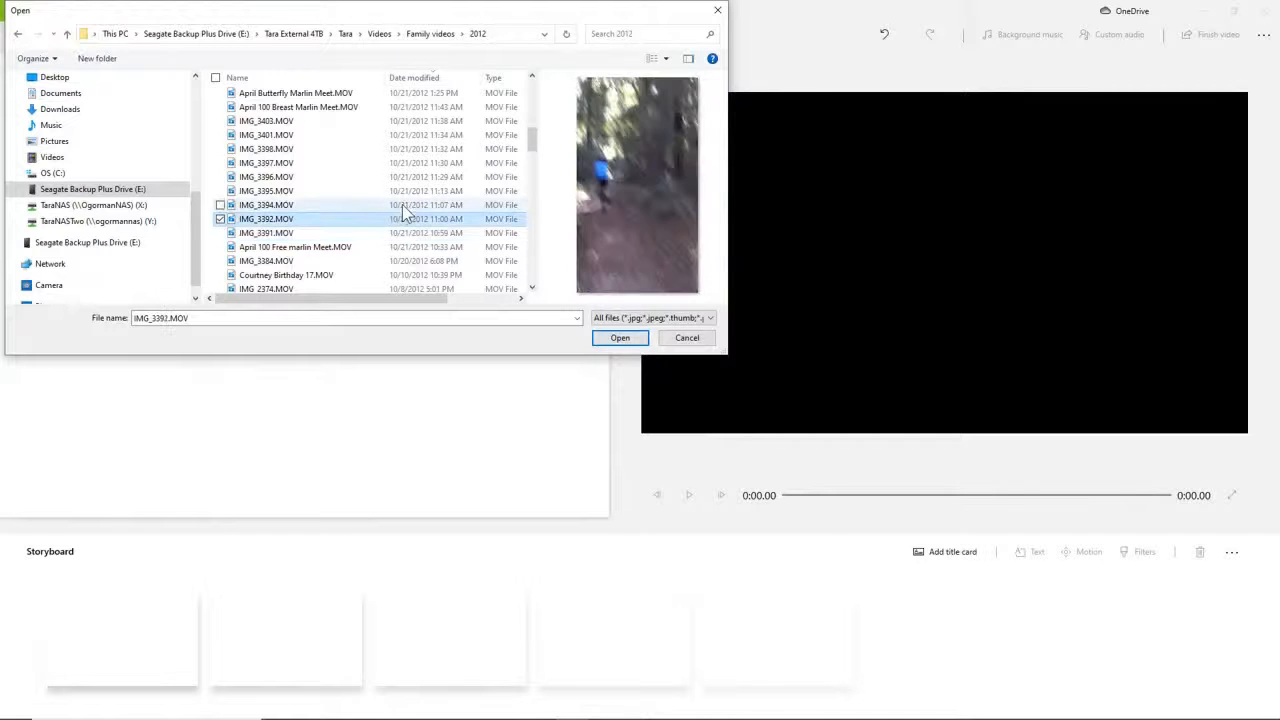
left_click(402, 204)
left_click(407, 192)
left_click(406, 177)
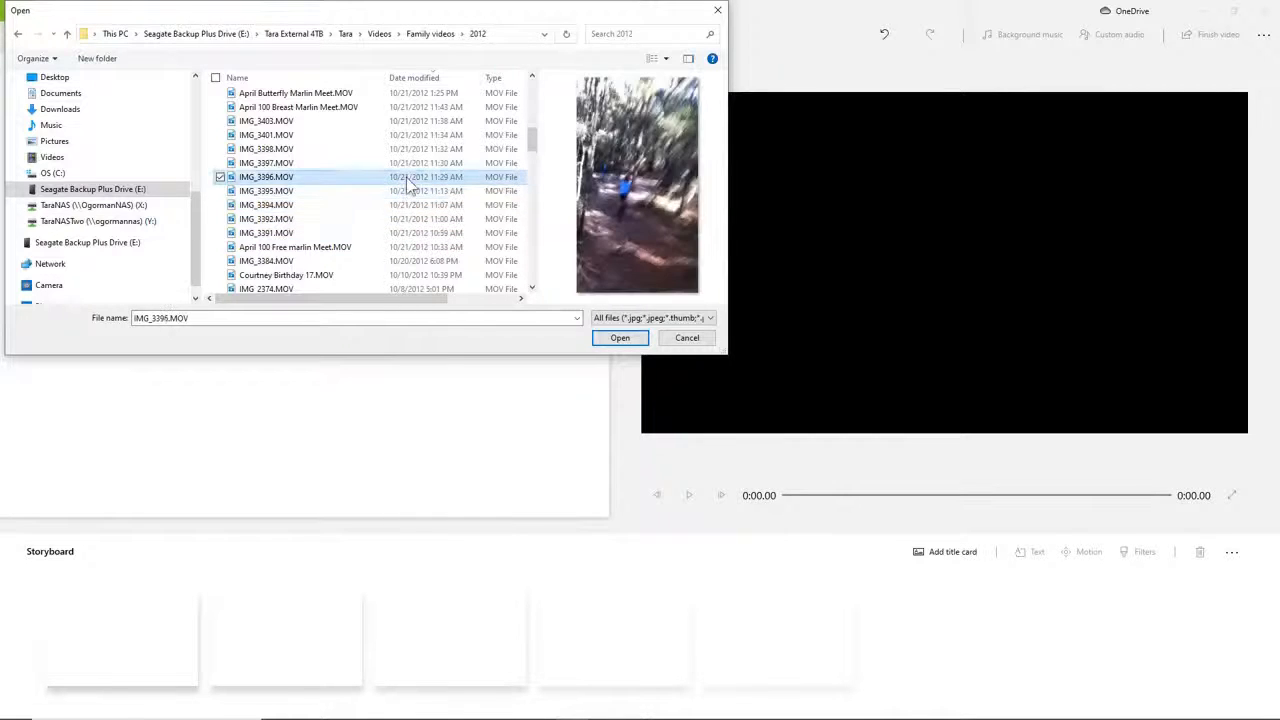
left_click(408, 162)
left_click(410, 149)
left_click(408, 135)
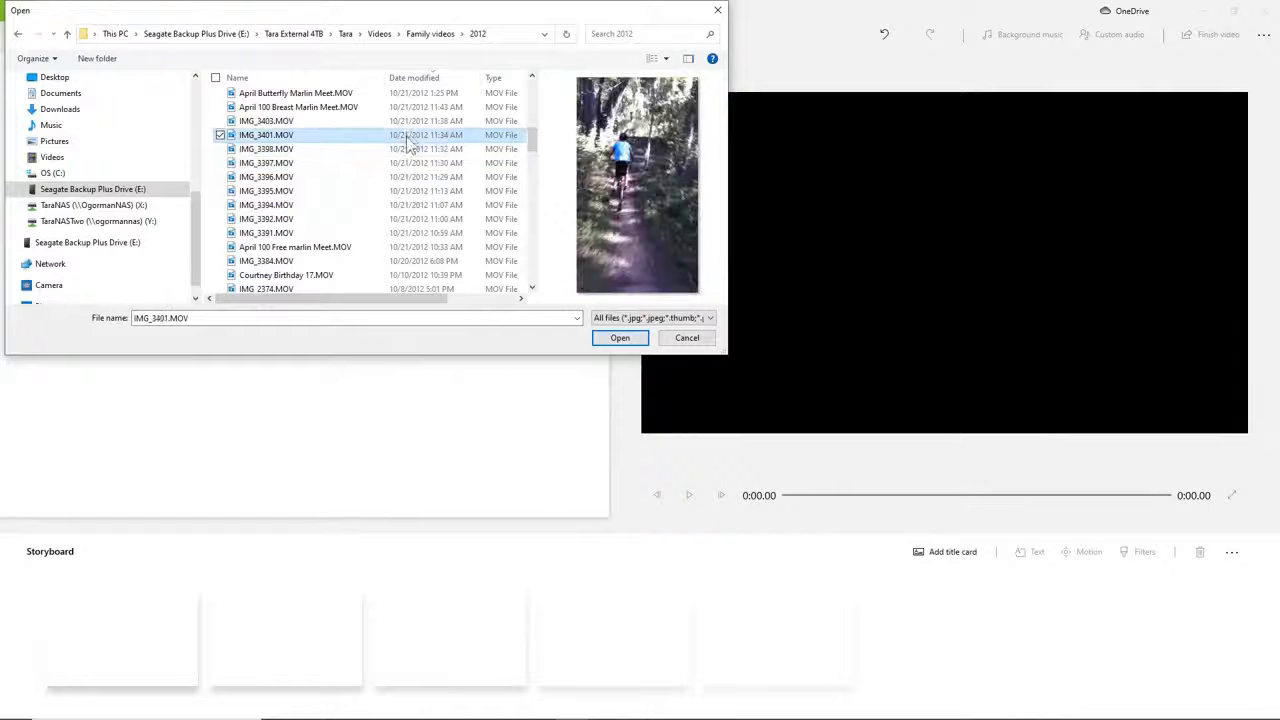
left_click(407, 121)
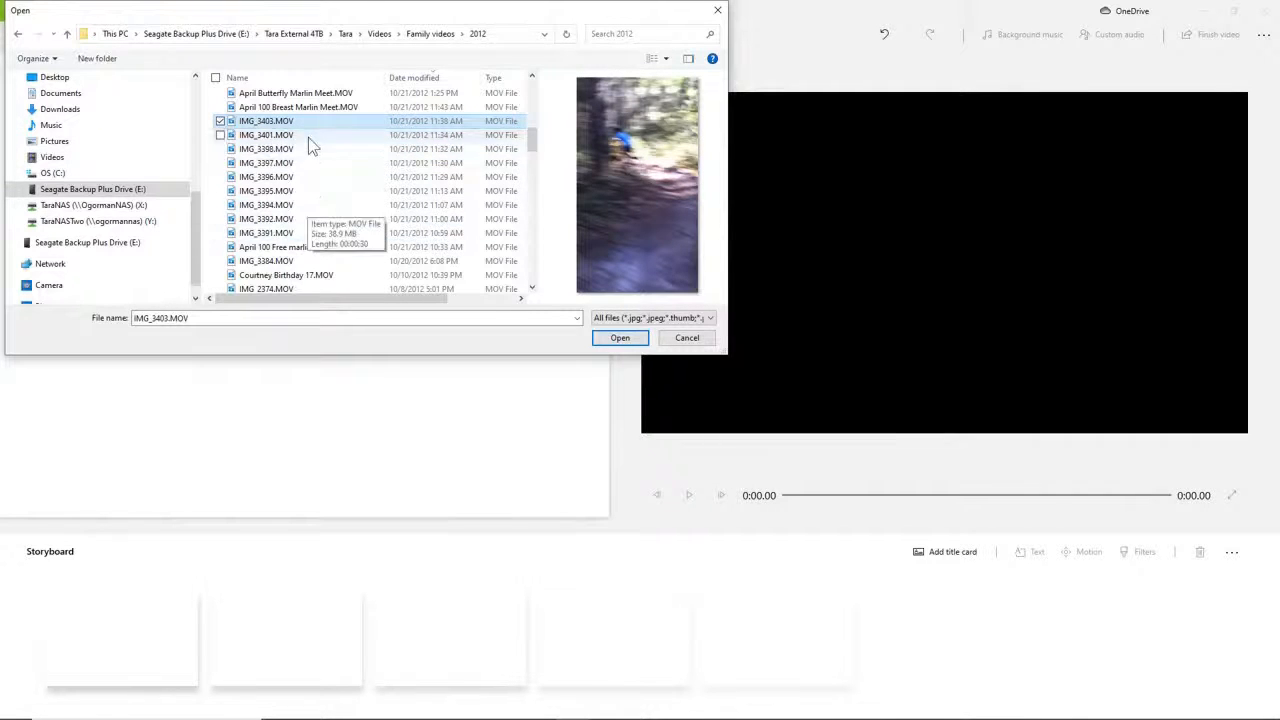
Select all clips from IMG_3403.MOV through IMG_3391.MOV and add them to the project library.
left_click(305, 229)
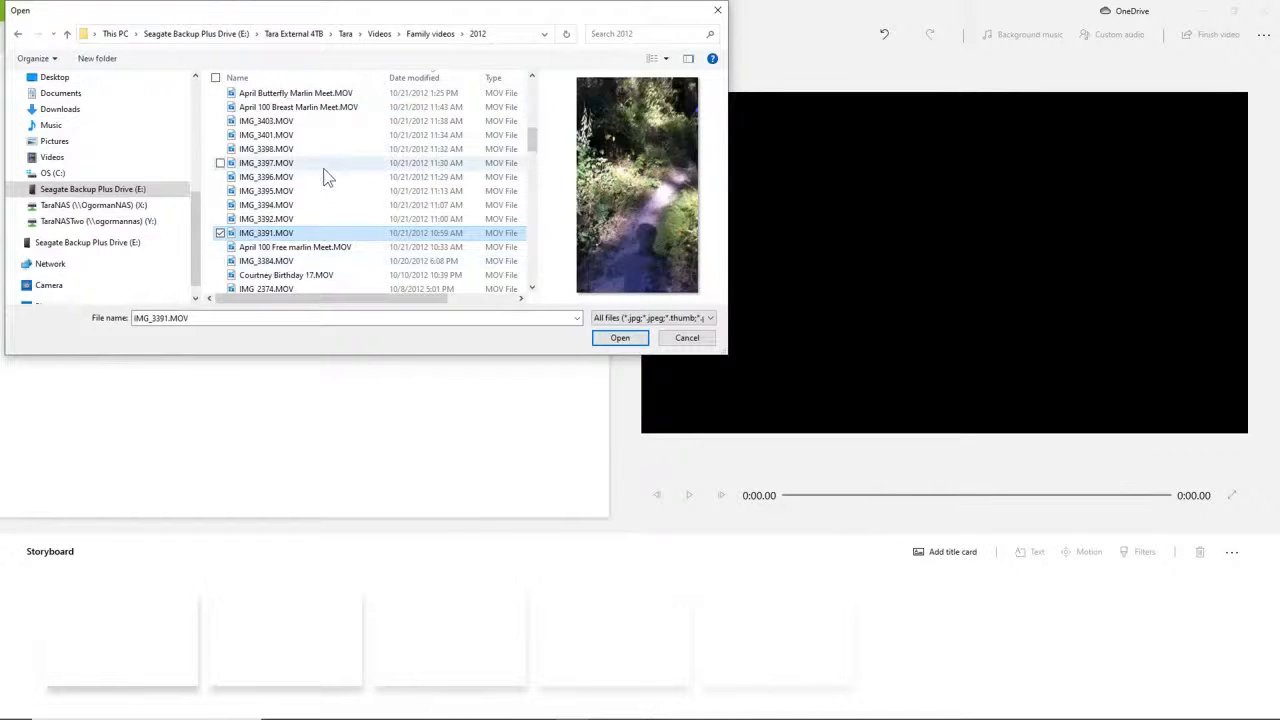
left_click(322, 120)
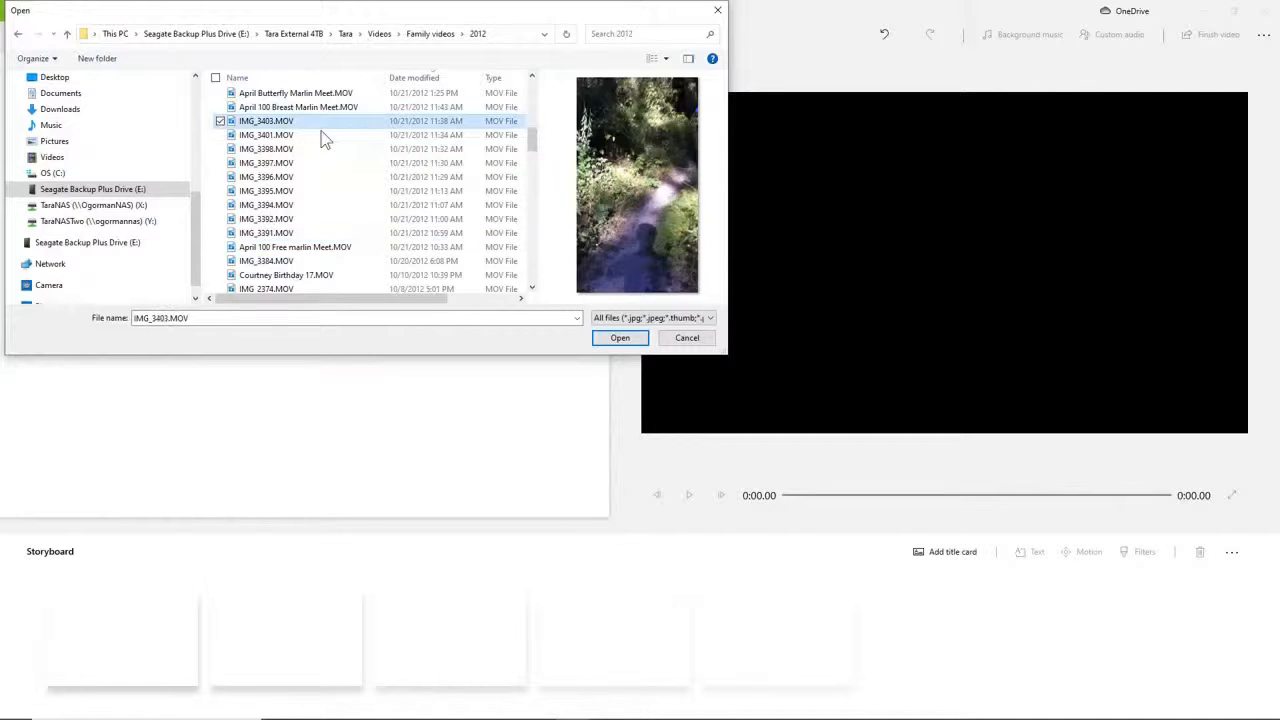
left_click(316, 233, "shift")
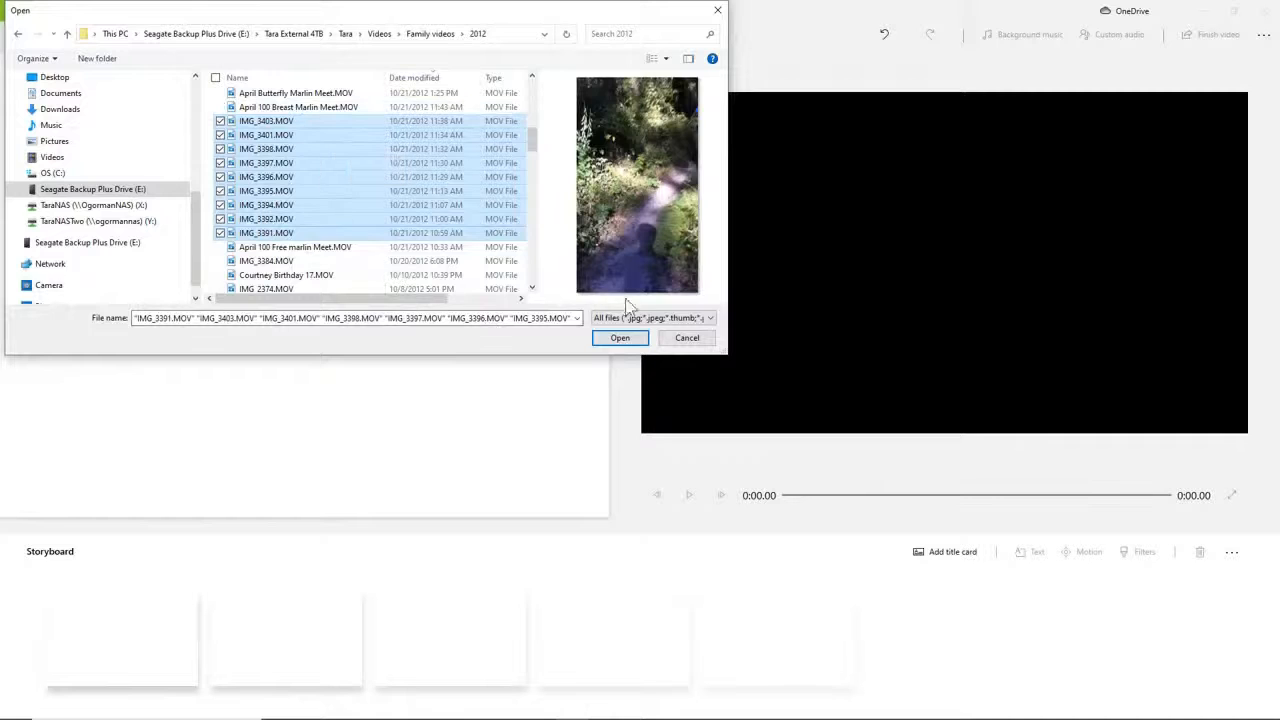
left_click(624, 338)
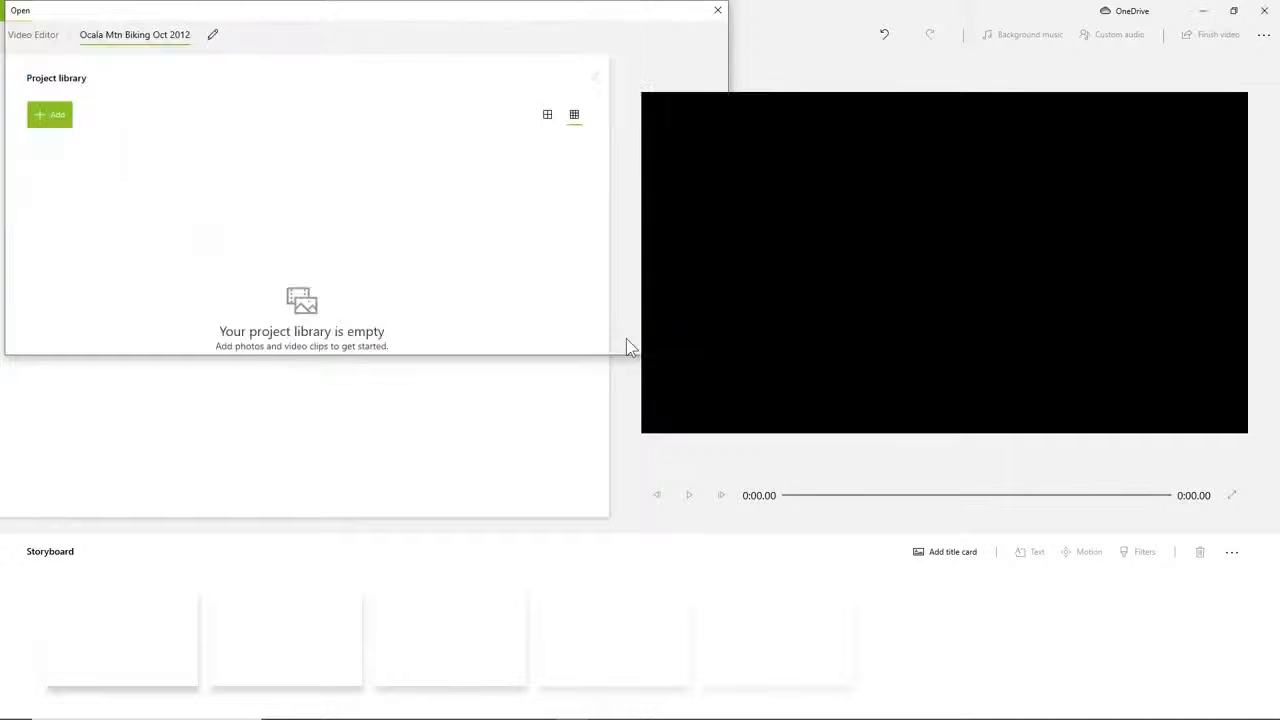
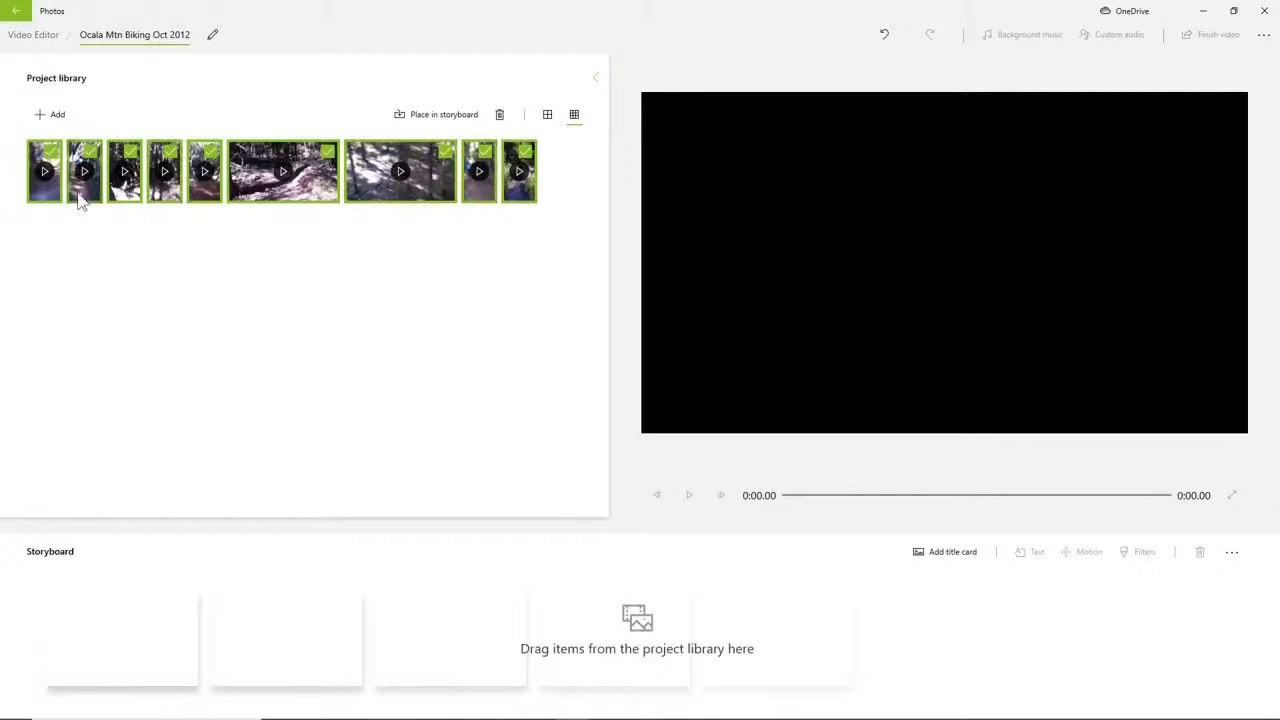
Deselect the library clips and place all nine on the storyboard one by one in reverse library order, starting with IMG_3391.MOV.
left_click(476, 306)
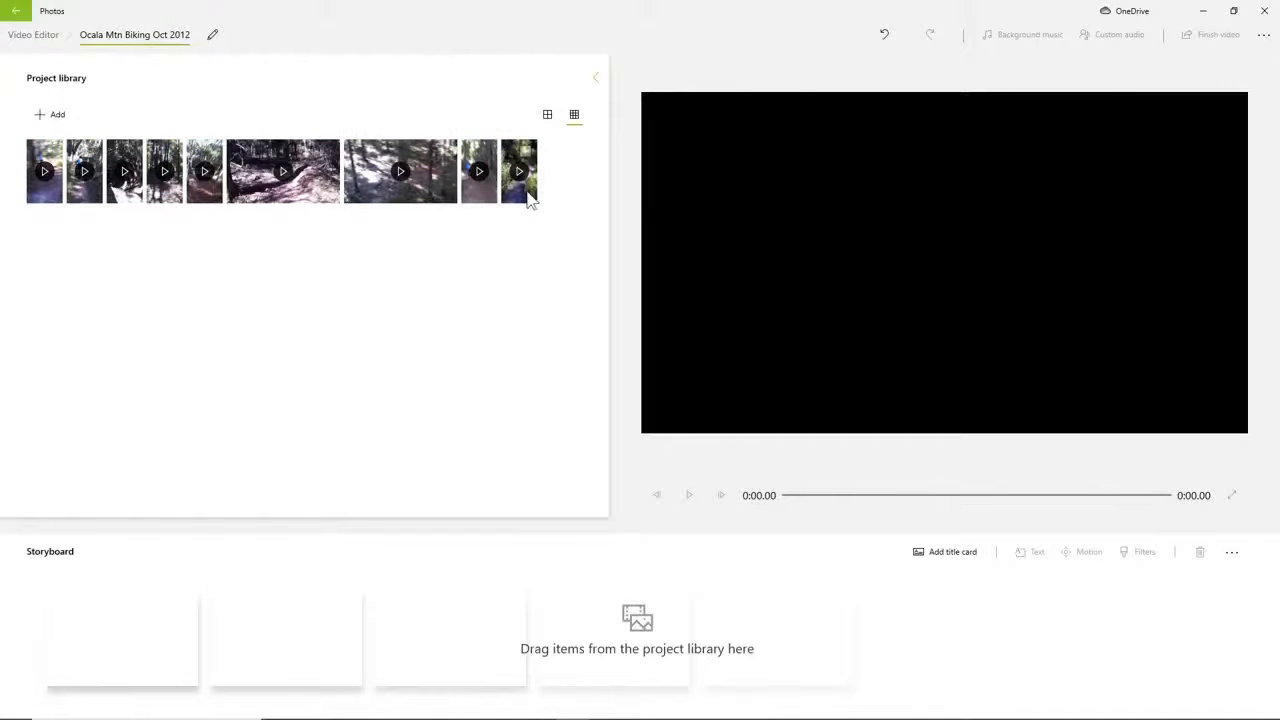
left_click_drag(528, 198, 116, 640)
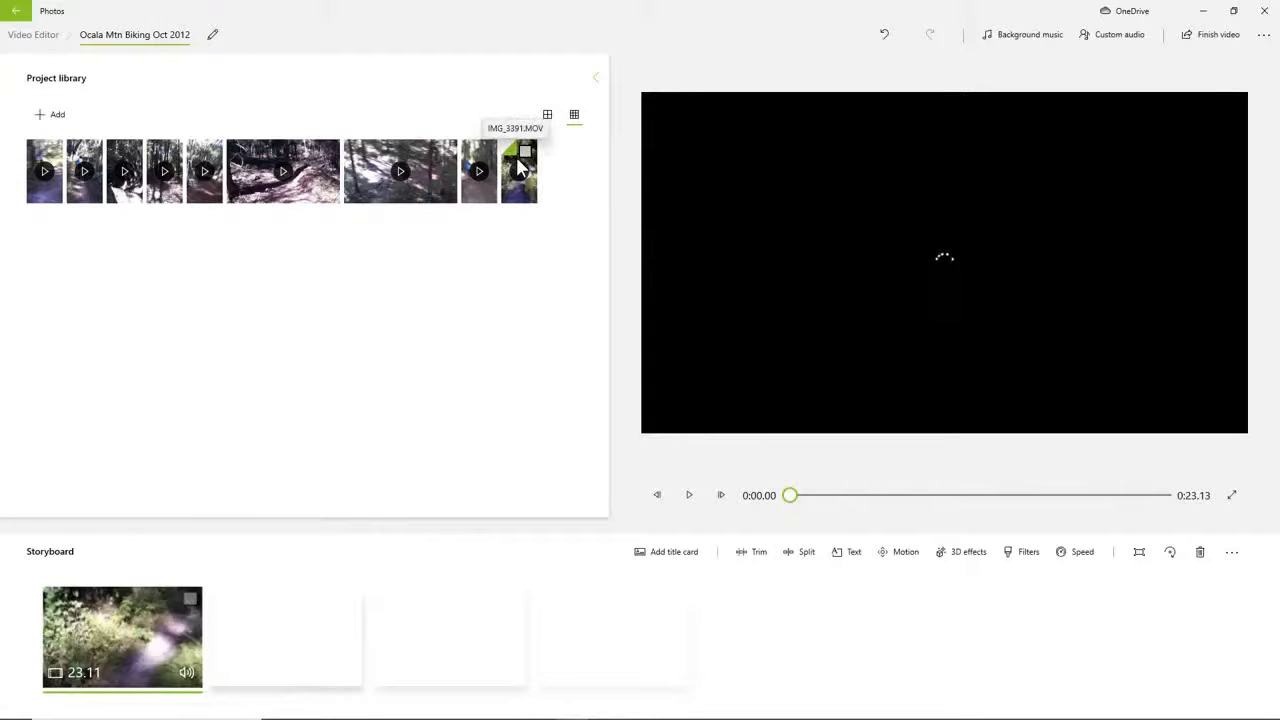
left_click_drag(519, 168, 306, 652)
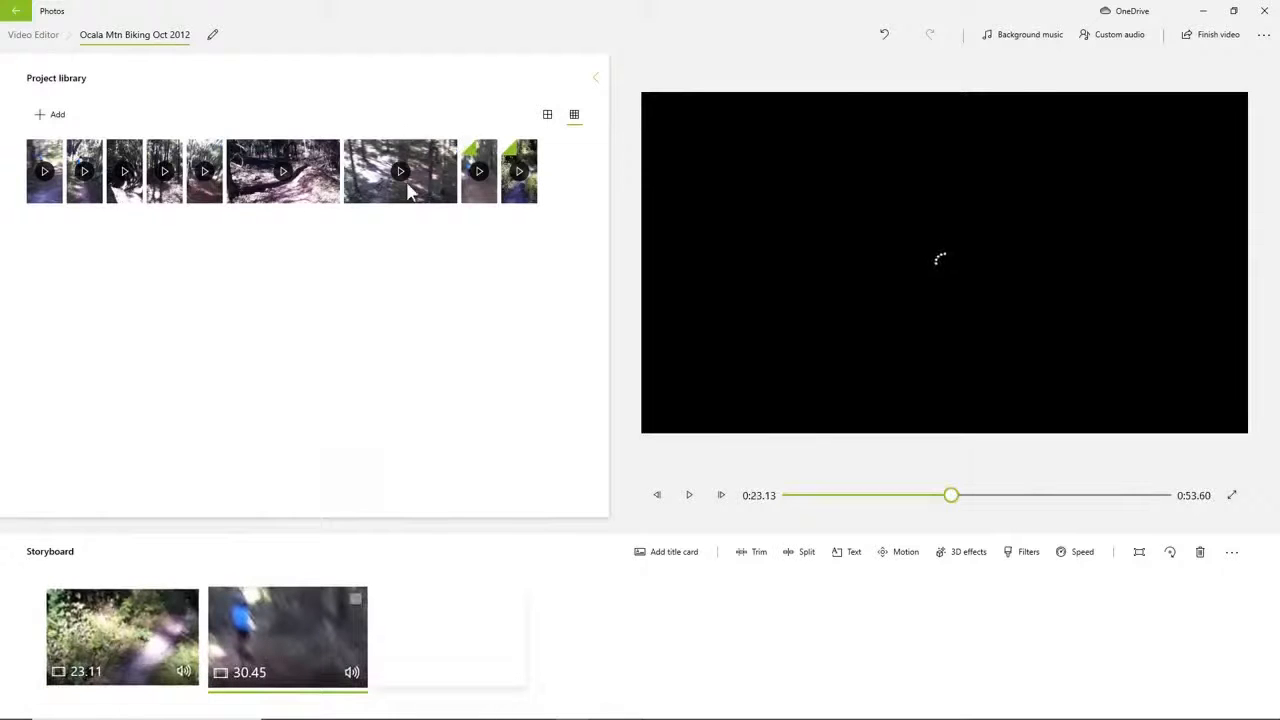
left_click_drag(395, 175, 454, 637)
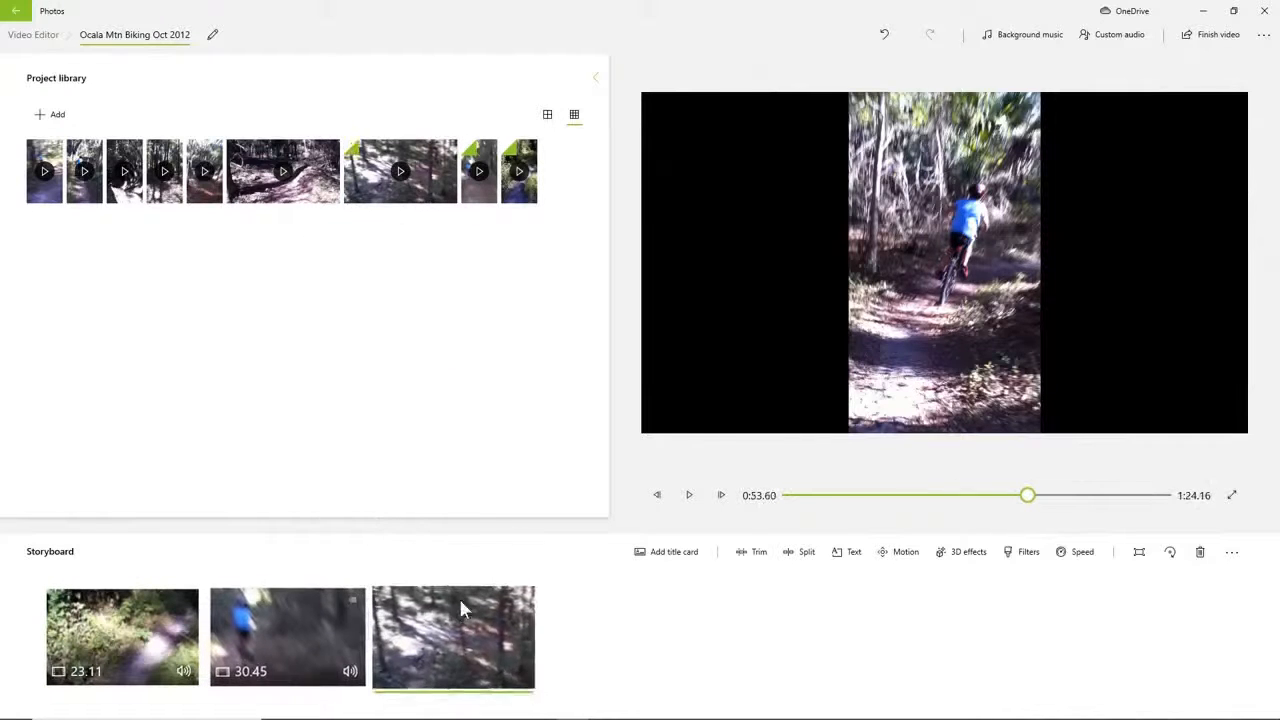
left_click_drag(283, 170, 650, 660)
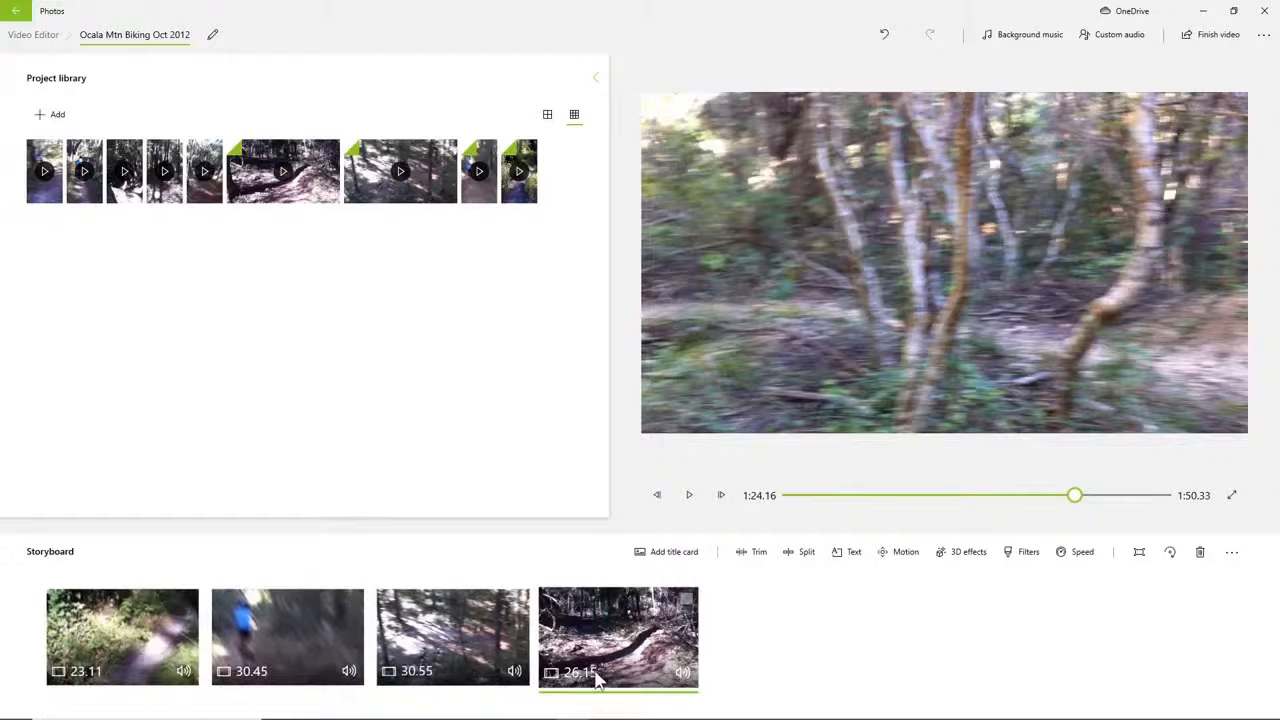
left_click_drag(205, 172, 787, 630)
left_click_drag(170, 195, 985, 637)
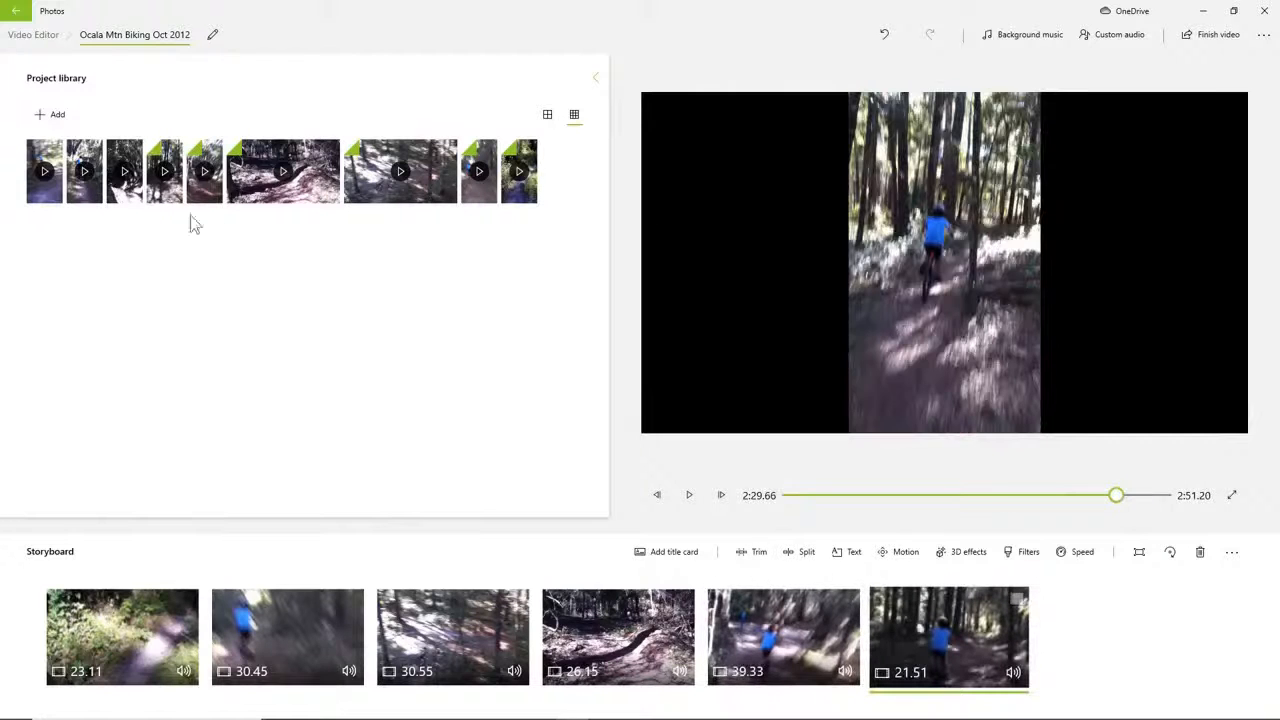
left_click_drag(125, 200, 1149, 651)
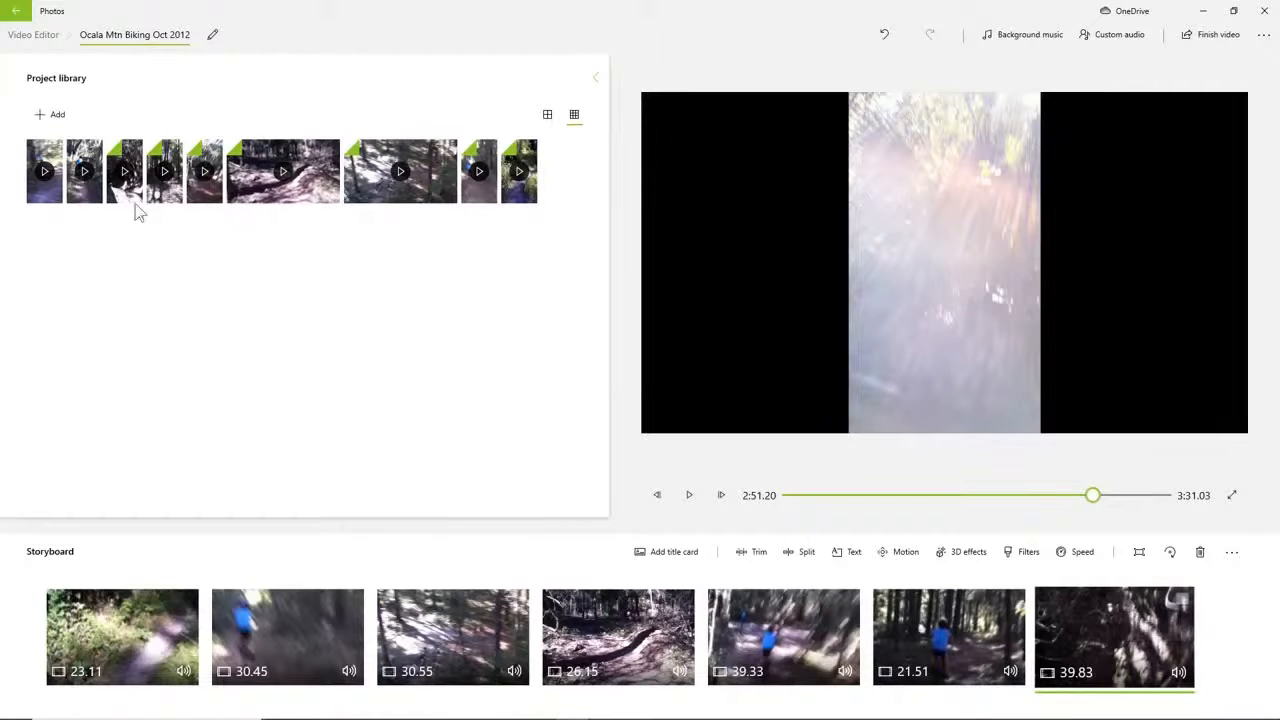
left_click_drag(85, 205, 1184, 652)
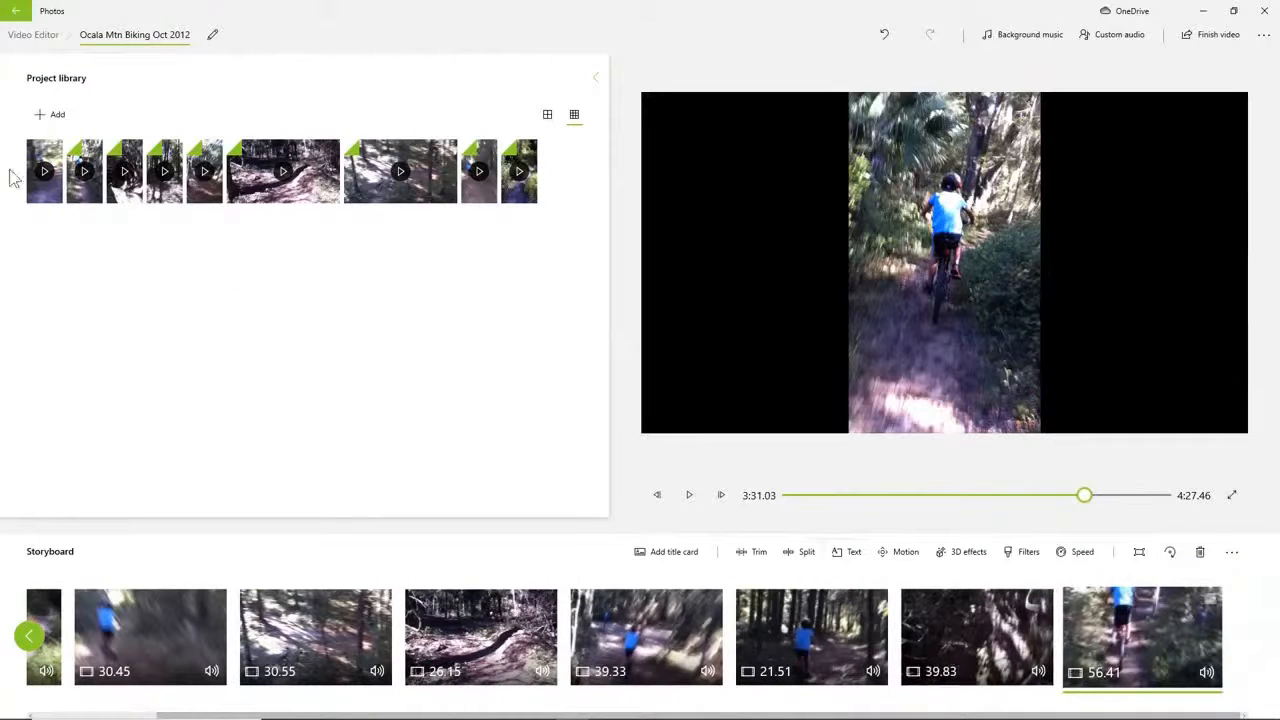
left_click_drag(47, 207, 1166, 662)
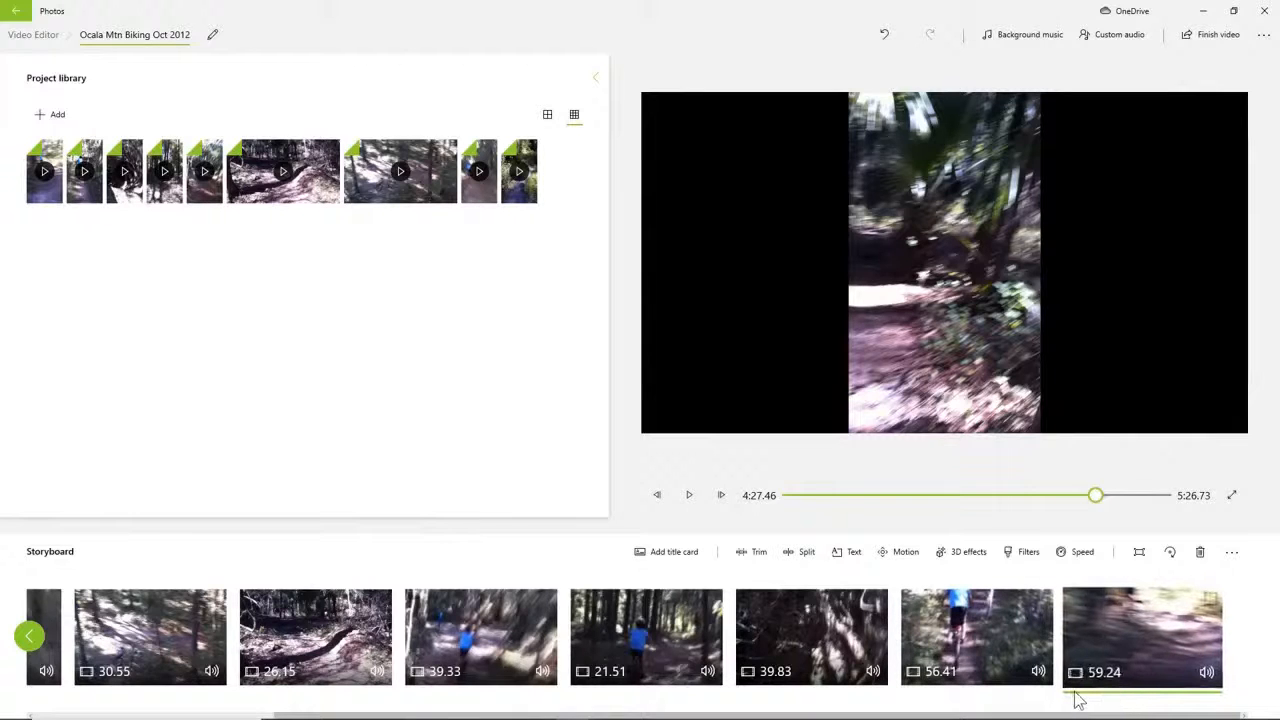
Play the combined video from its beginning, skip ahead to about 1:40, and pause the preview.
left_click_drag(1071, 691, 1054, 693)
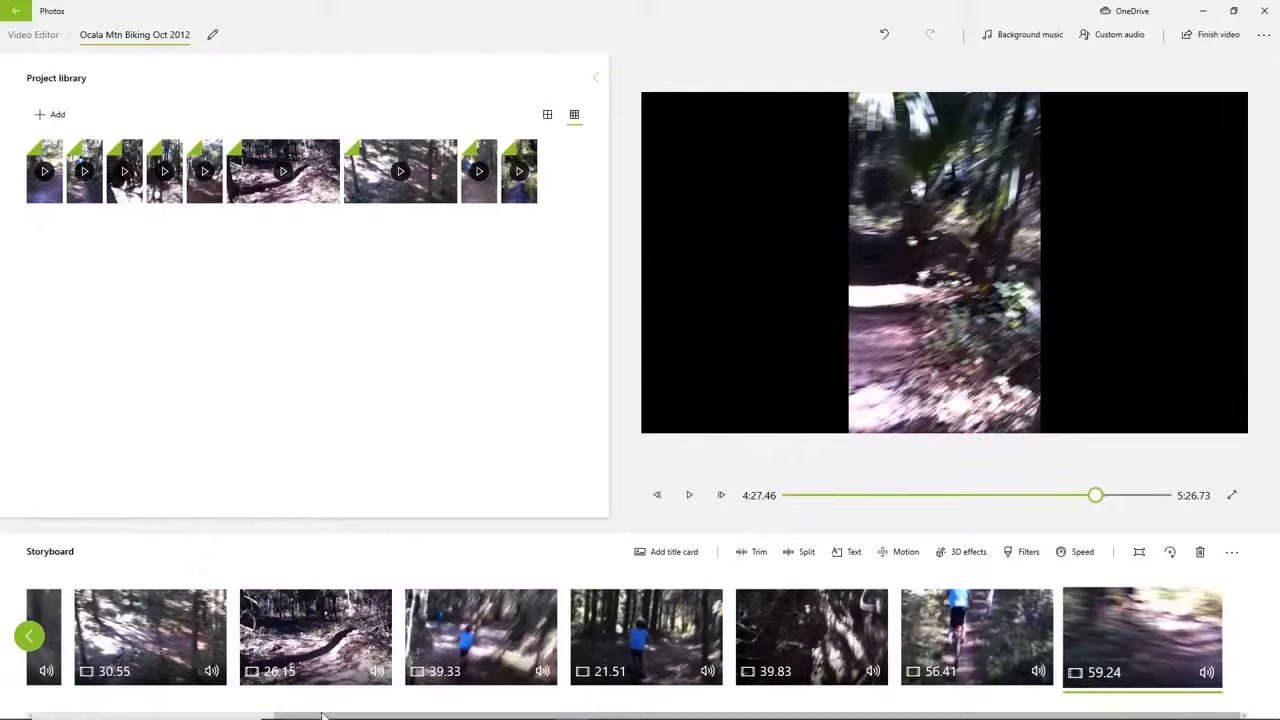
left_click_drag(322, 716, 82, 716)
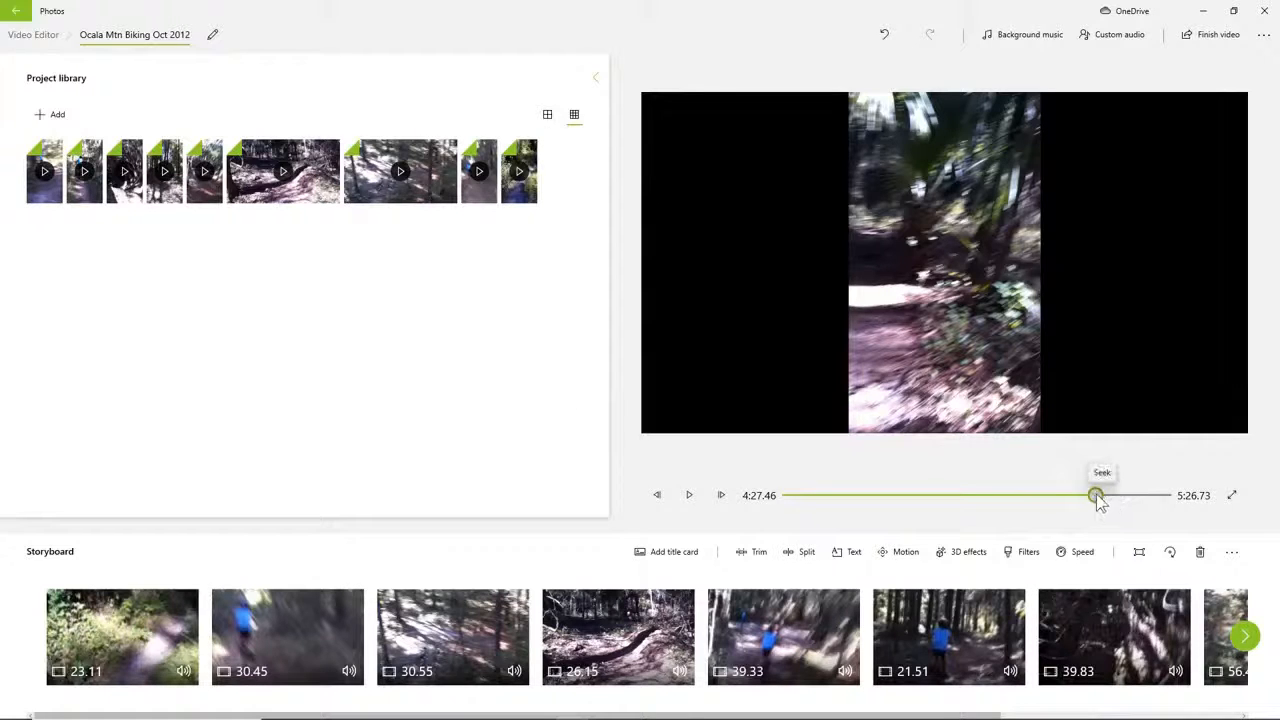
left_click_drag(1095, 496, 790, 498)
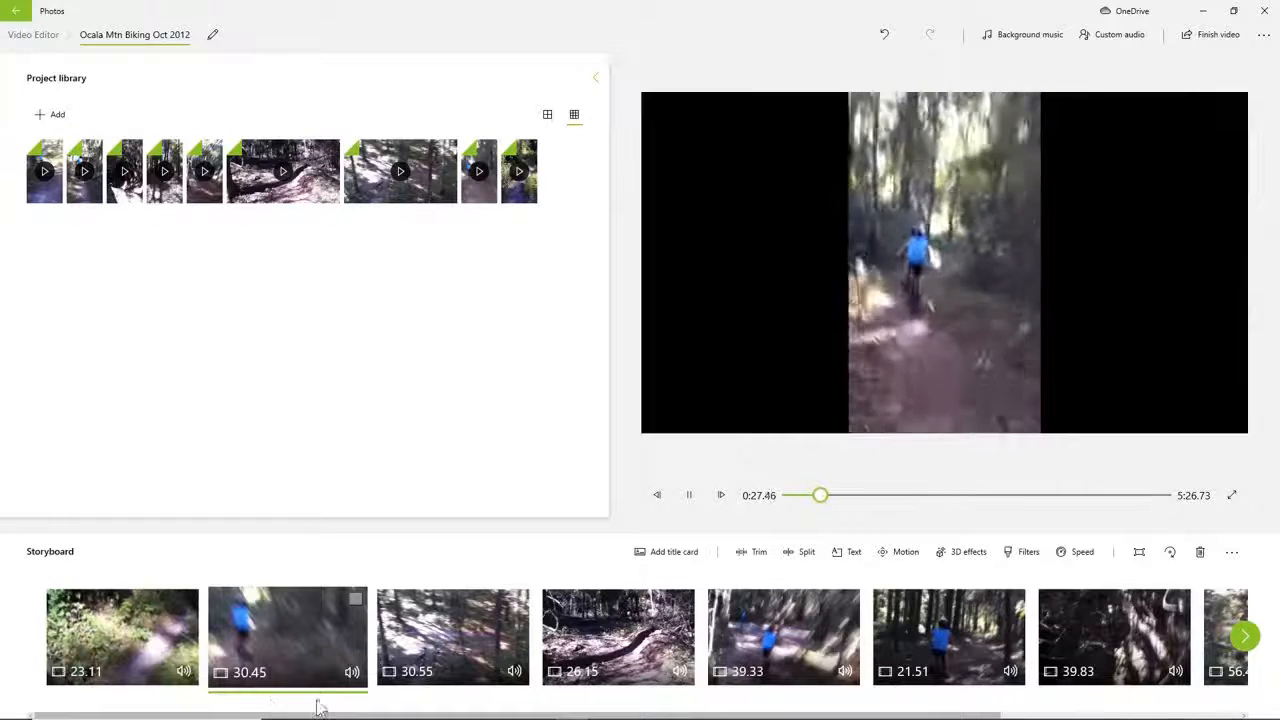
left_click(895, 497)
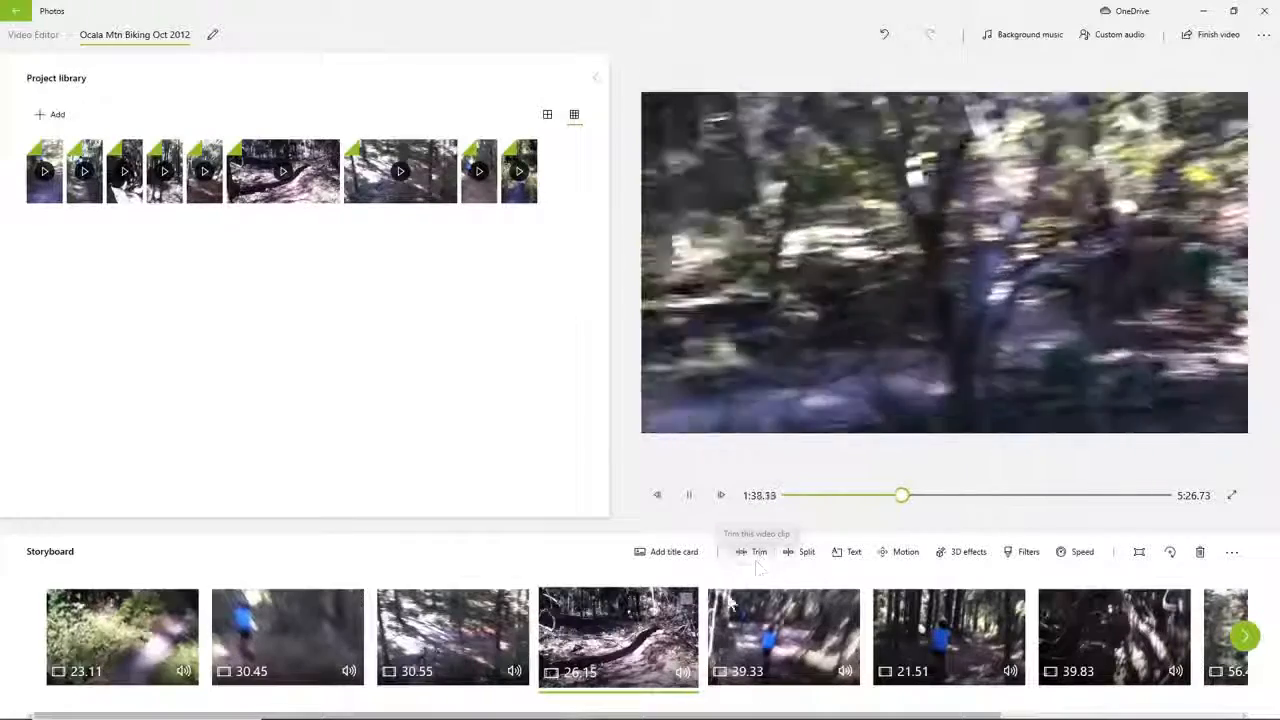
left_click(688, 495)
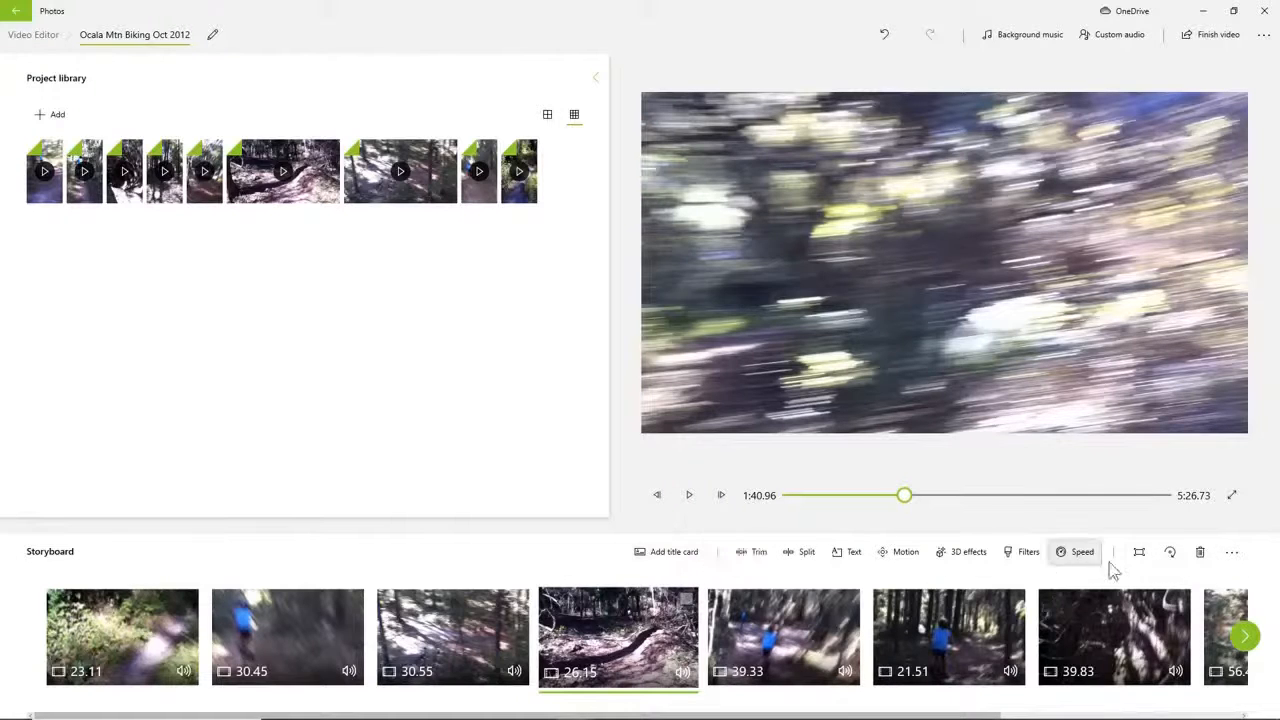
left_click(1232, 553)
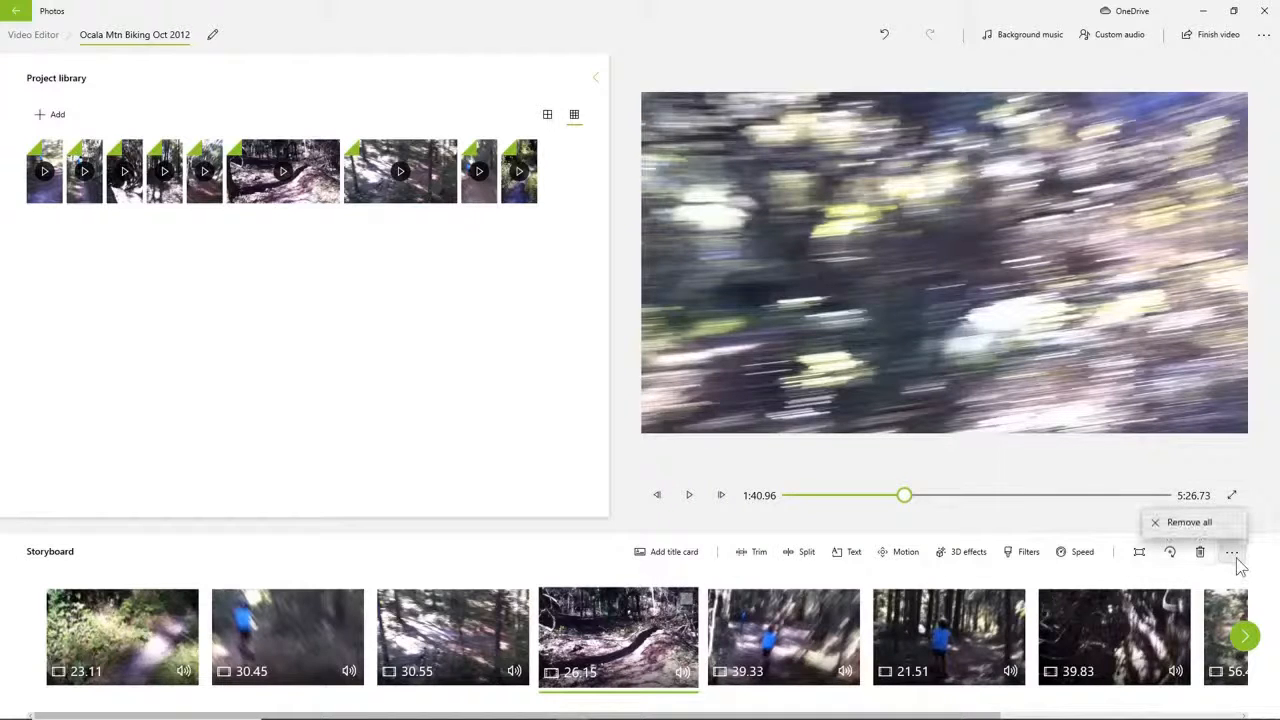
left_click(936, 529)
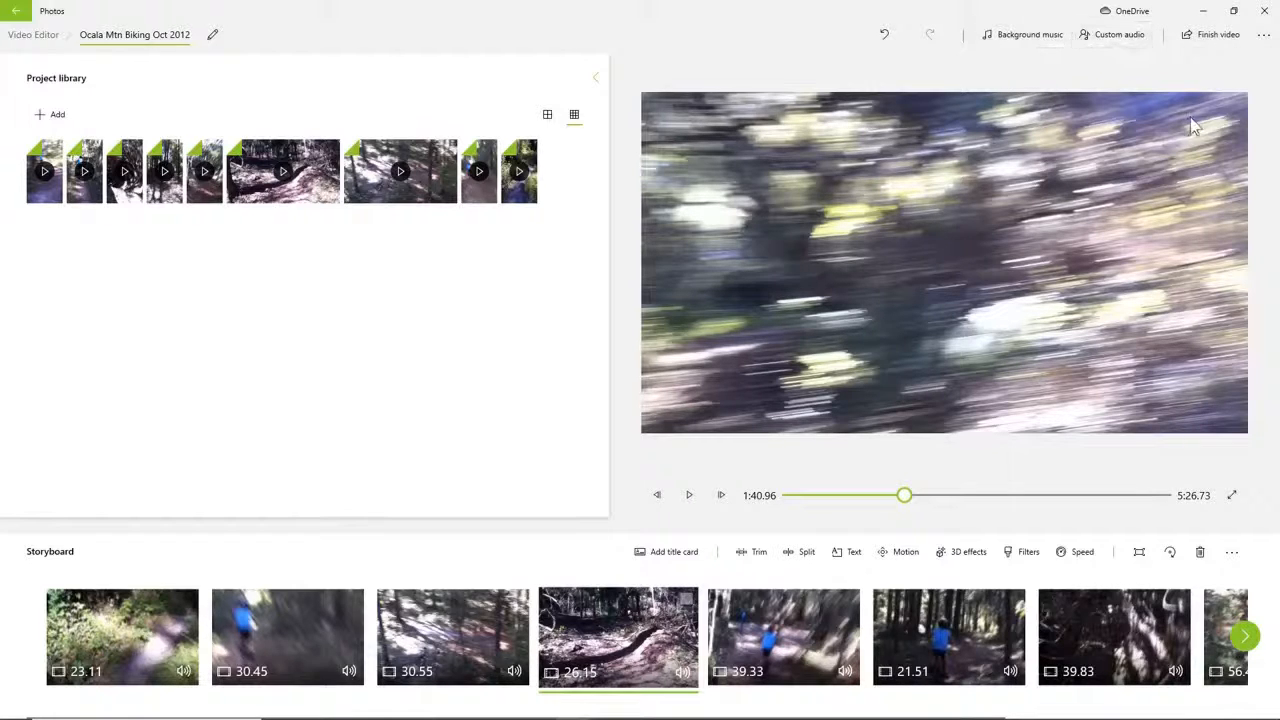
Look through the built-in background music tracks and apply Blossoming to the video without syncing to the beat.
left_click(1022, 38)
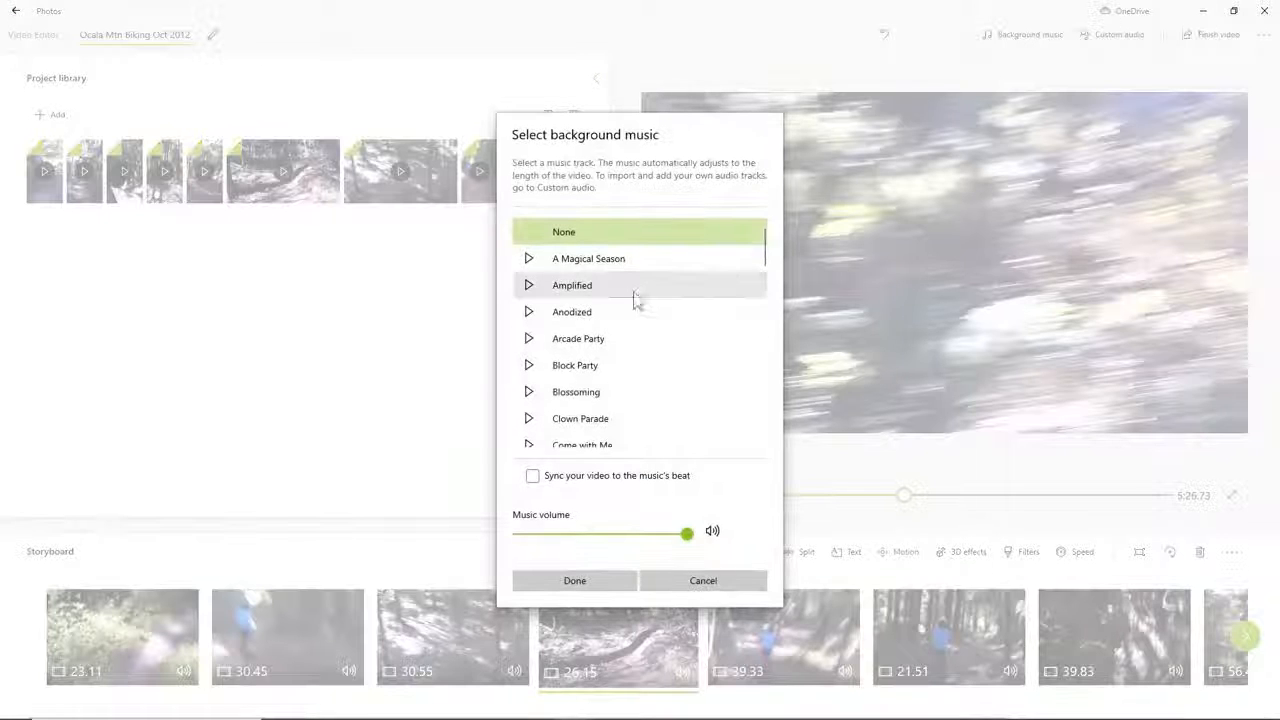
left_click(598, 262)
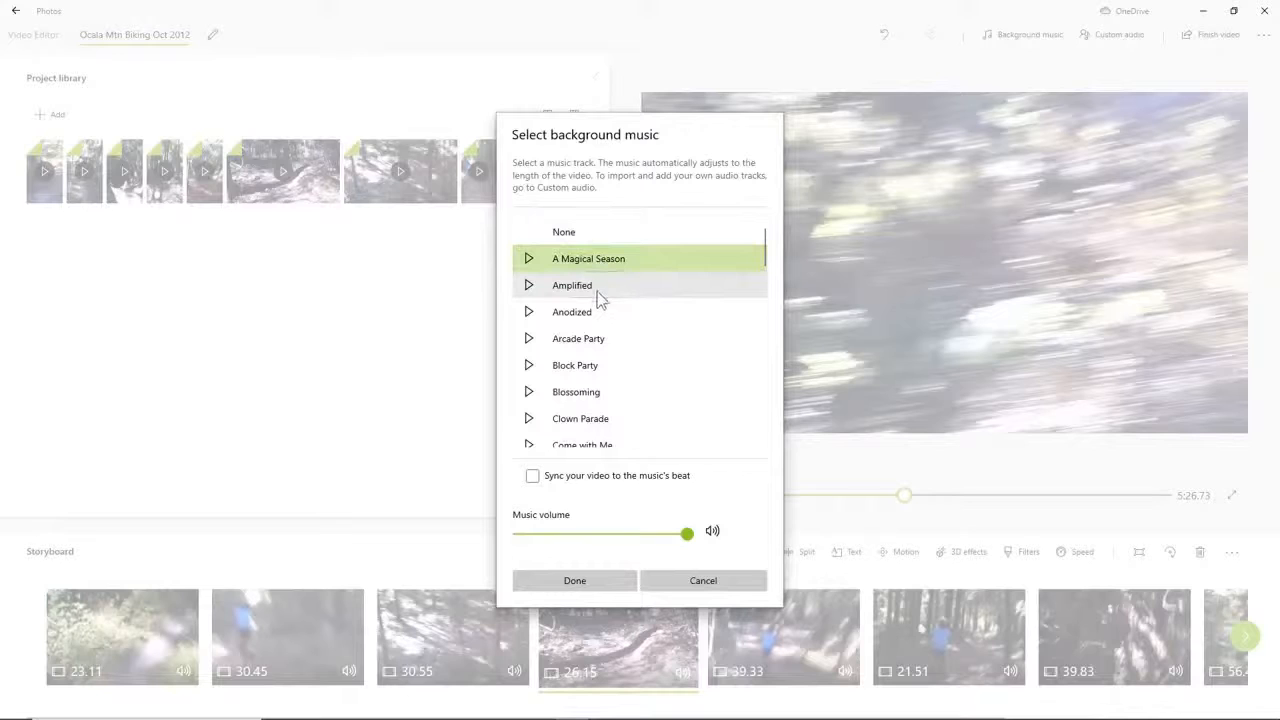
left_click(600, 288)
left_click(598, 316)
left_click(595, 341)
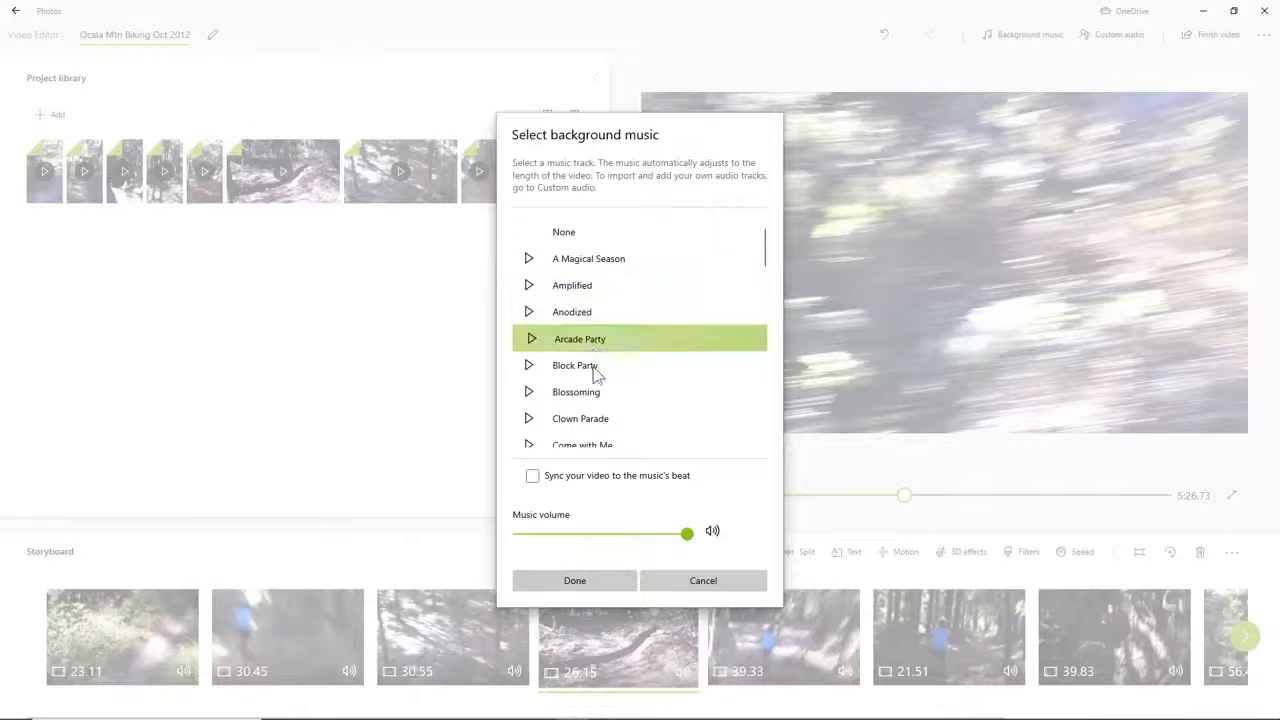
left_click(595, 367)
left_click(599, 395)
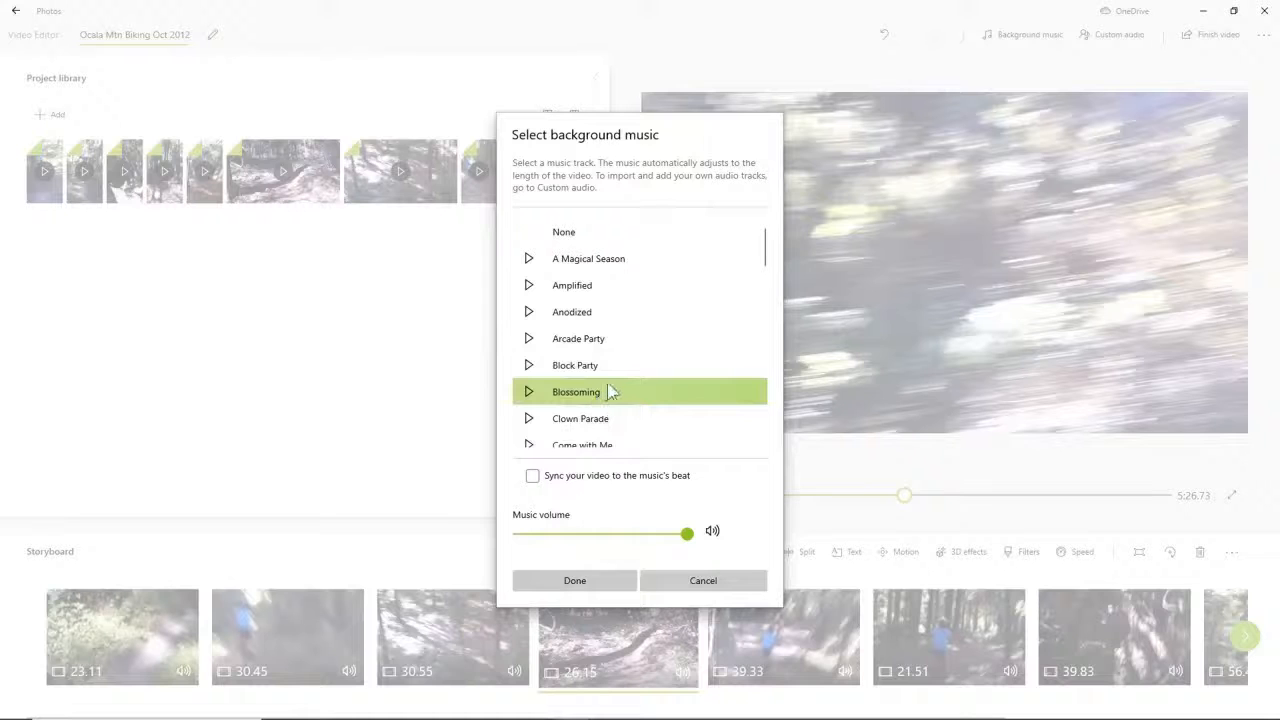
scroll(610, 396, "down", 1)
scroll(608, 396, "down", 10)
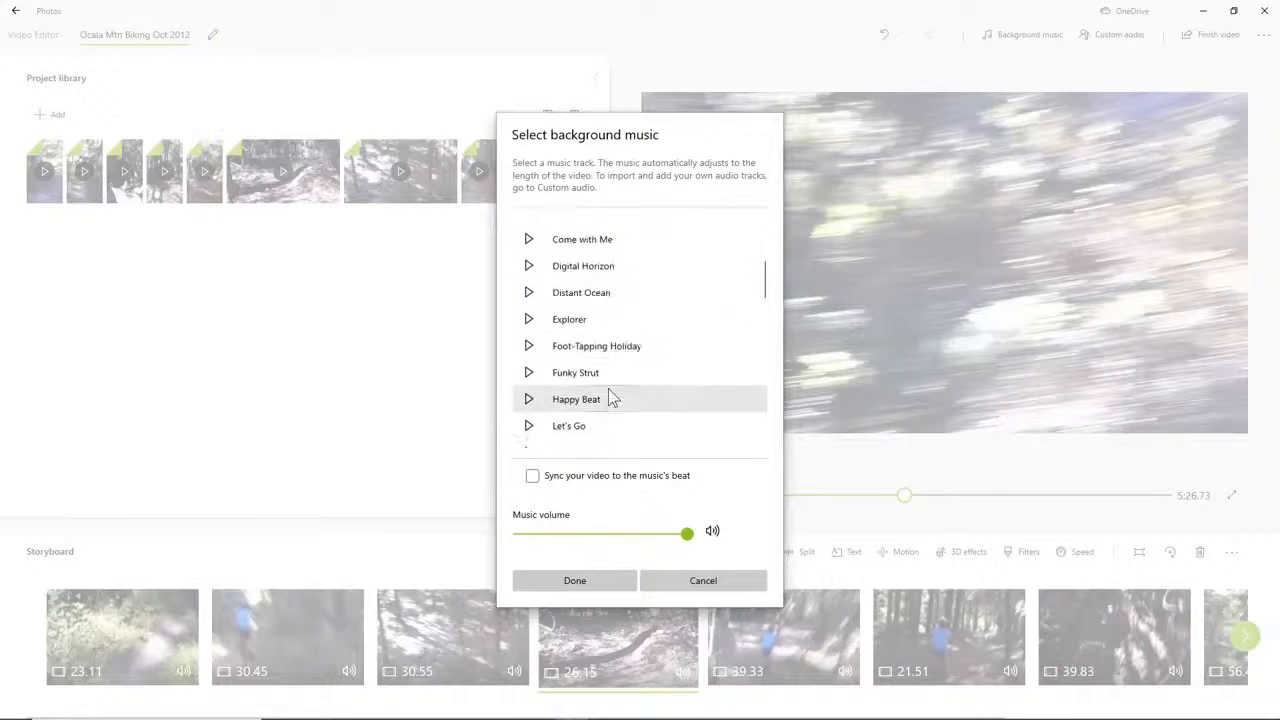
scroll(610, 396, "down", 5)
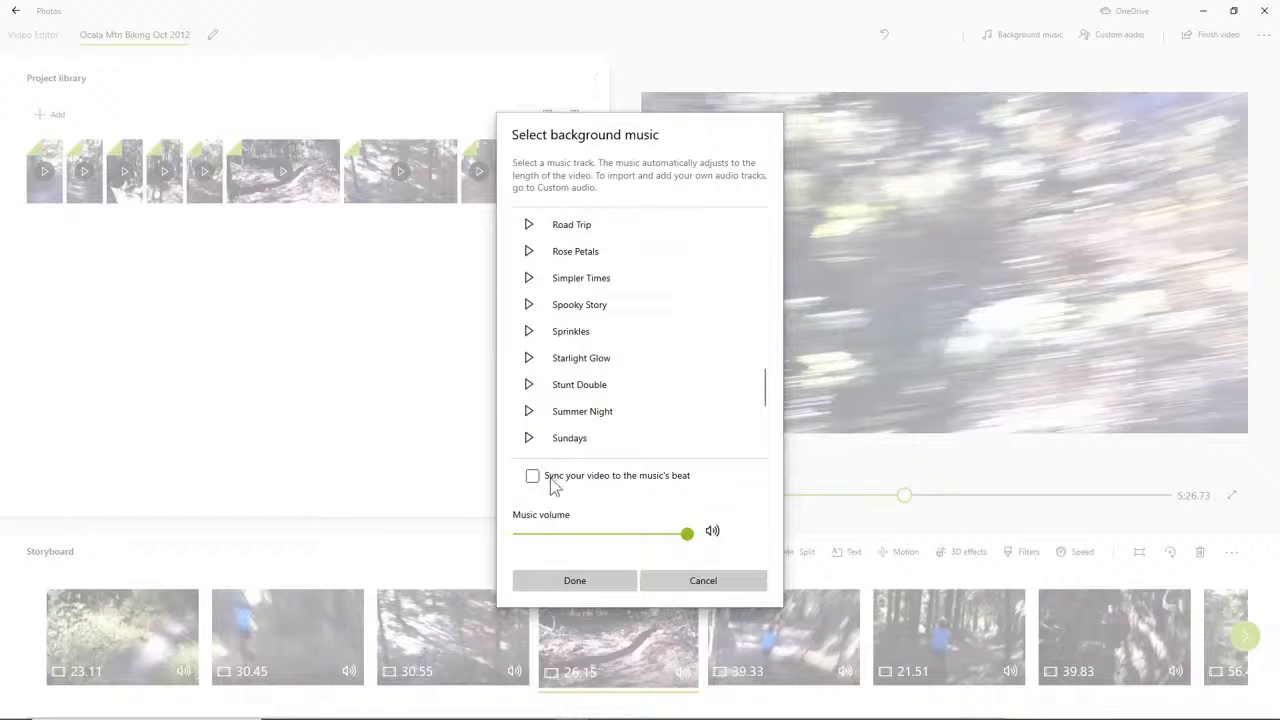
left_click(573, 585)
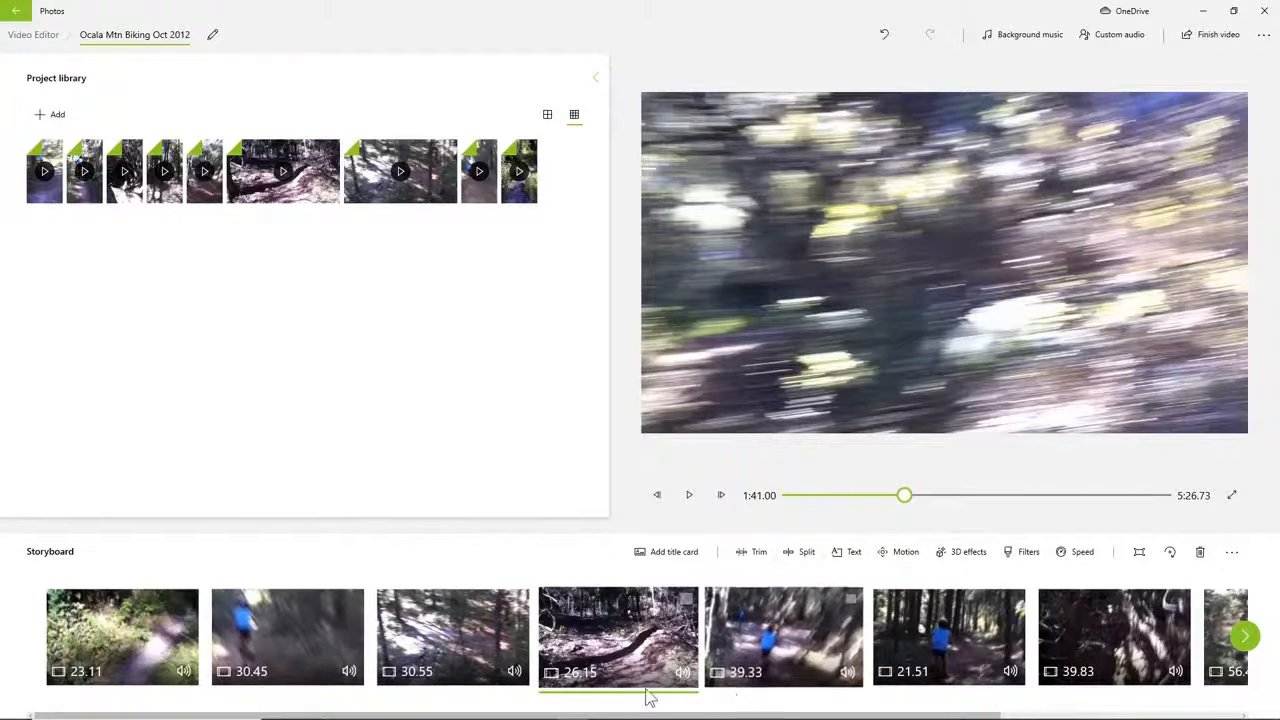
left_click_drag(663, 697, 612, 645)
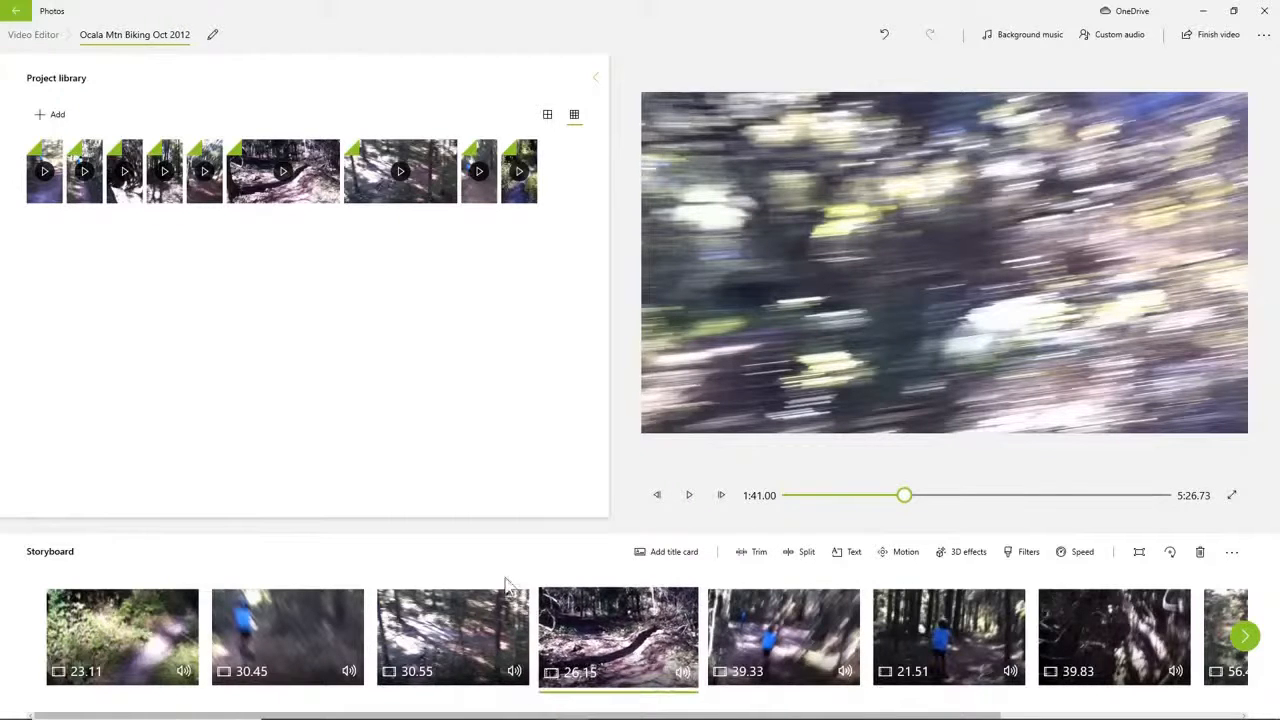
Finish the video at High 1080p quality, check the additional options, and start the export.
mouse_move(370, 718)
left_click(1226, 38)
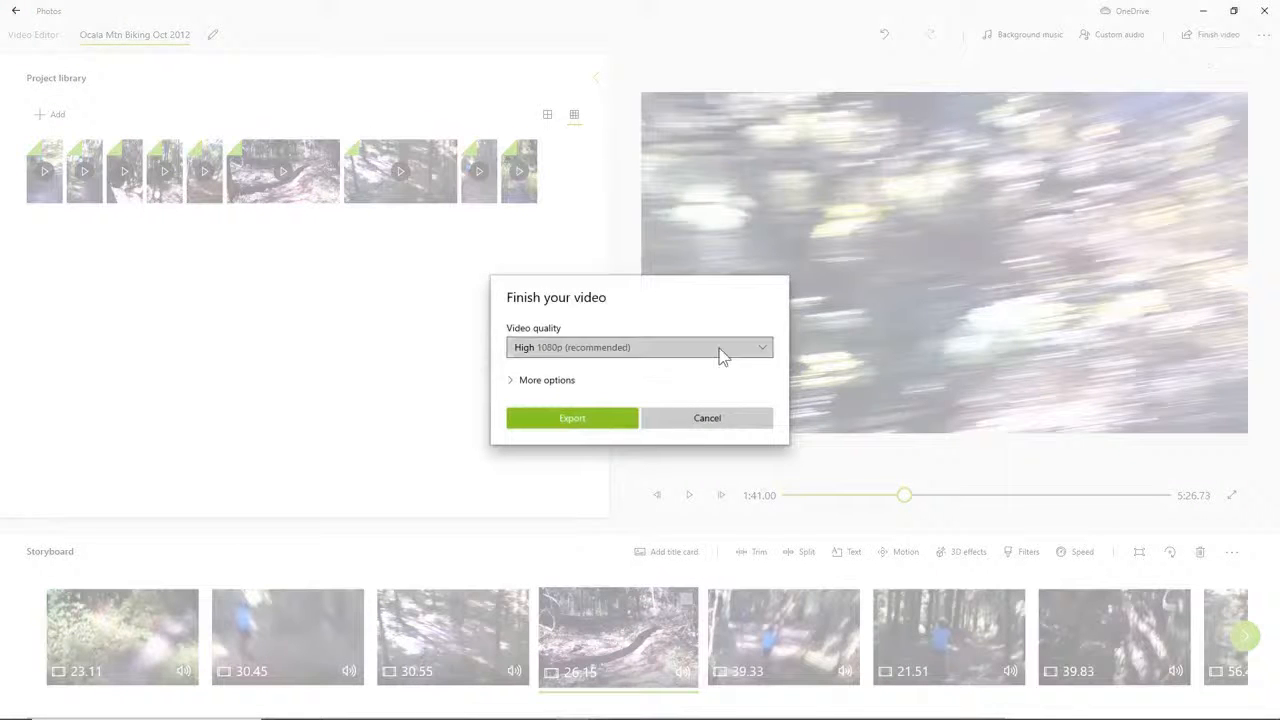
left_click(722, 352)
left_click(718, 350)
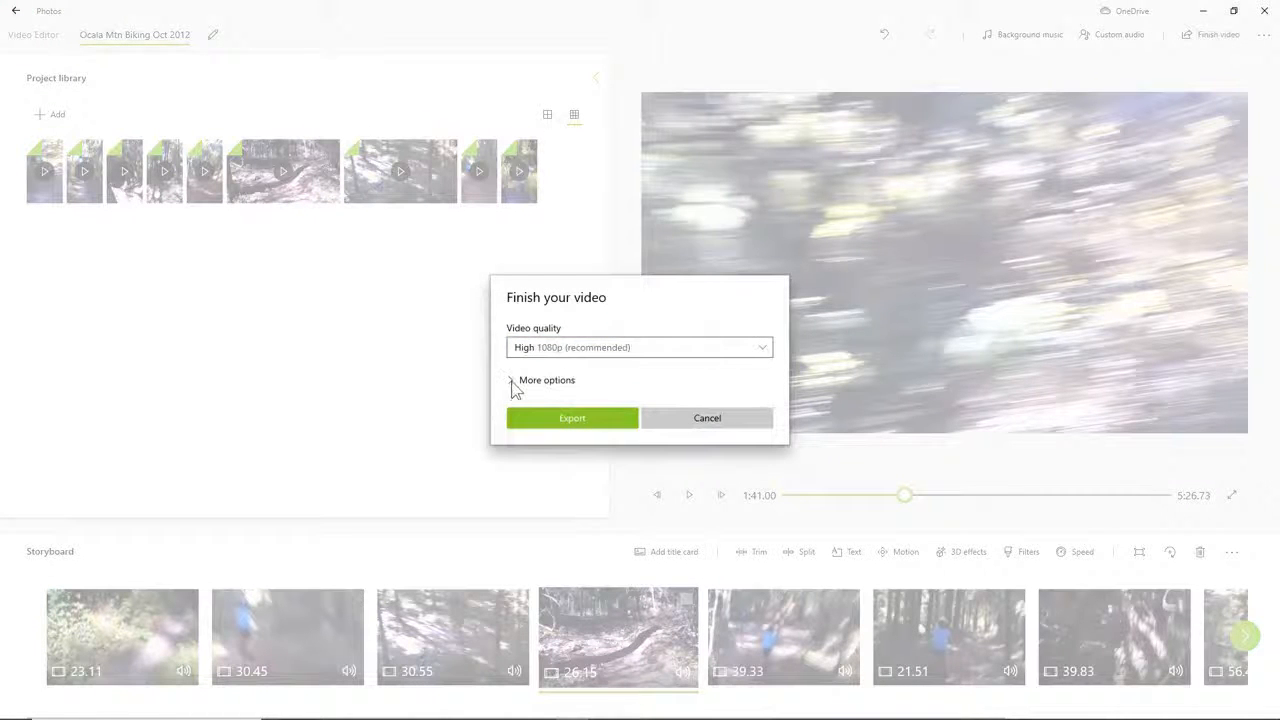
left_click(514, 381)
left_click(521, 455)
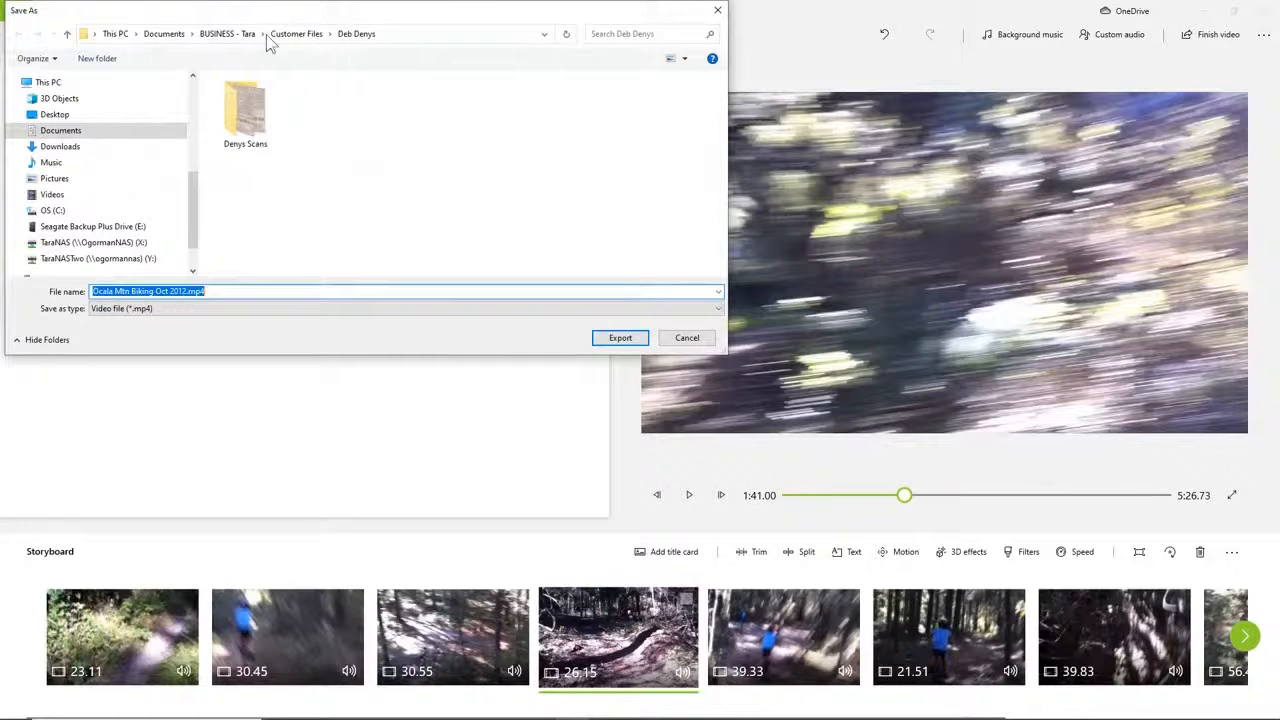
Set the save location for Ocala Mtn Biking Oct 2012.mp4 to the Videos > Family videos > 2012 folder on the Seagate Backup Plus Drive (E:).
left_click(270, 34)
left_click(240, 35)
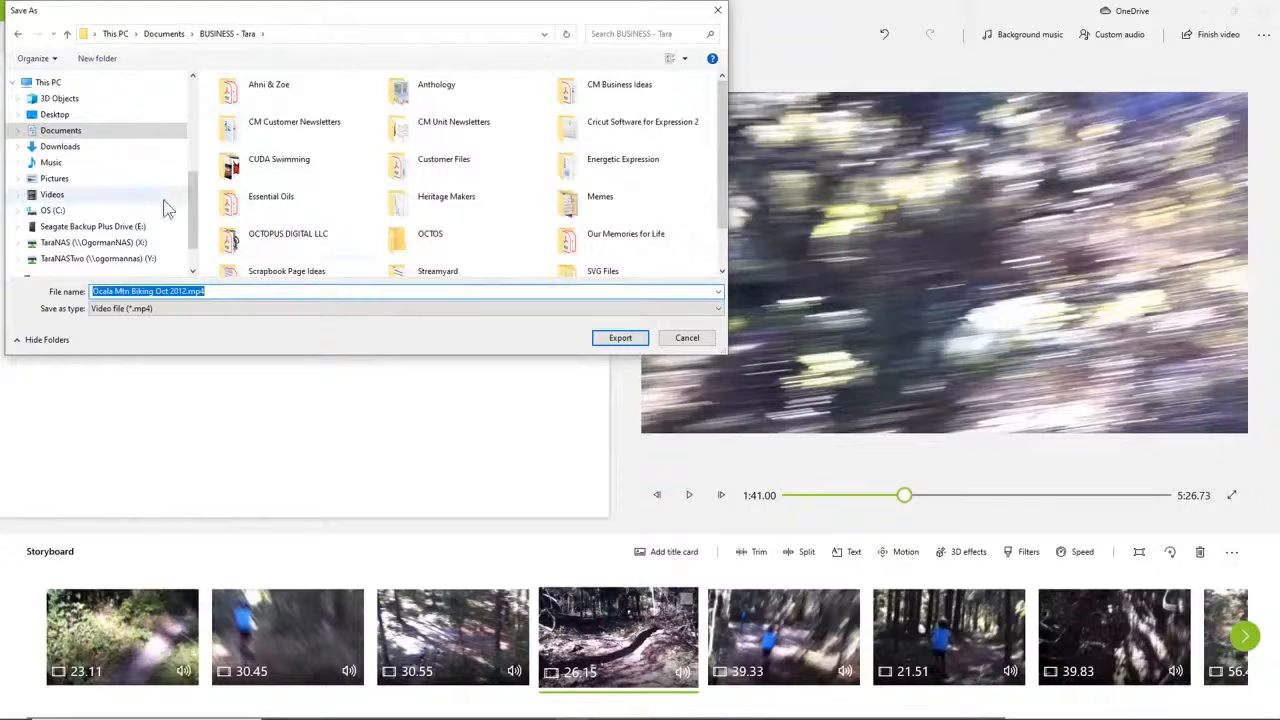
scroll(190, 200, "down", 2)
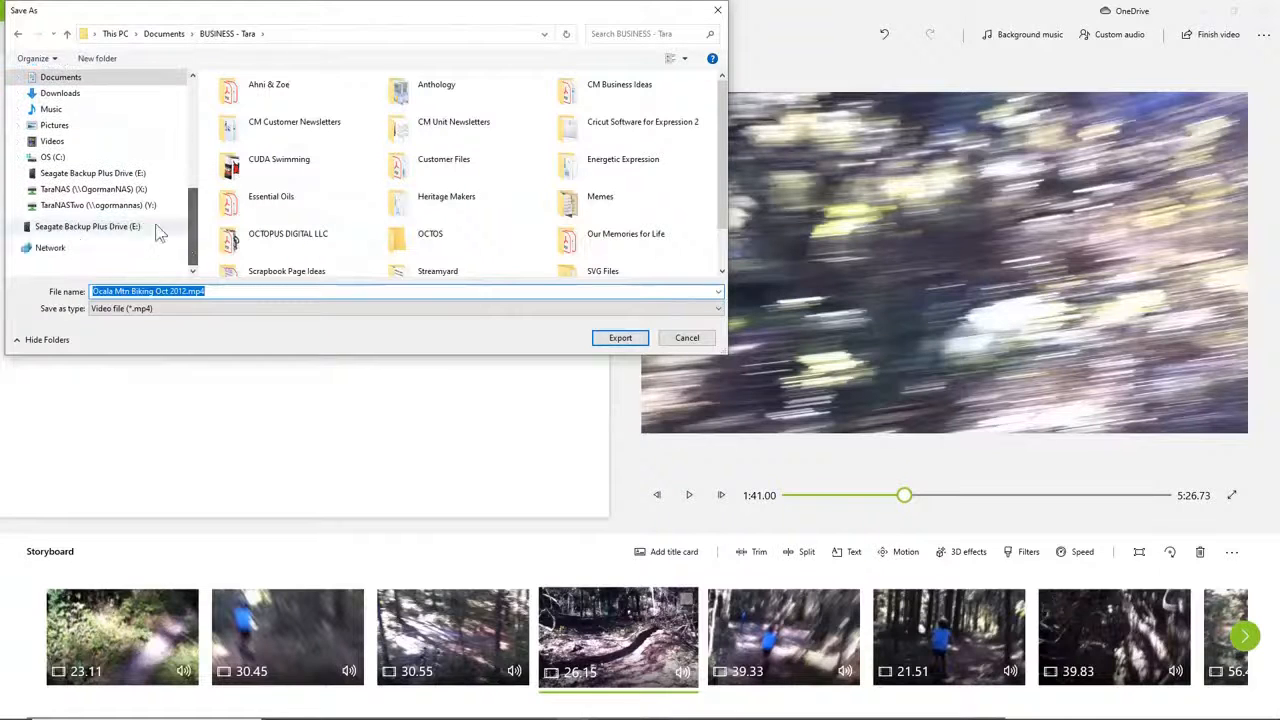
left_click(114, 180)
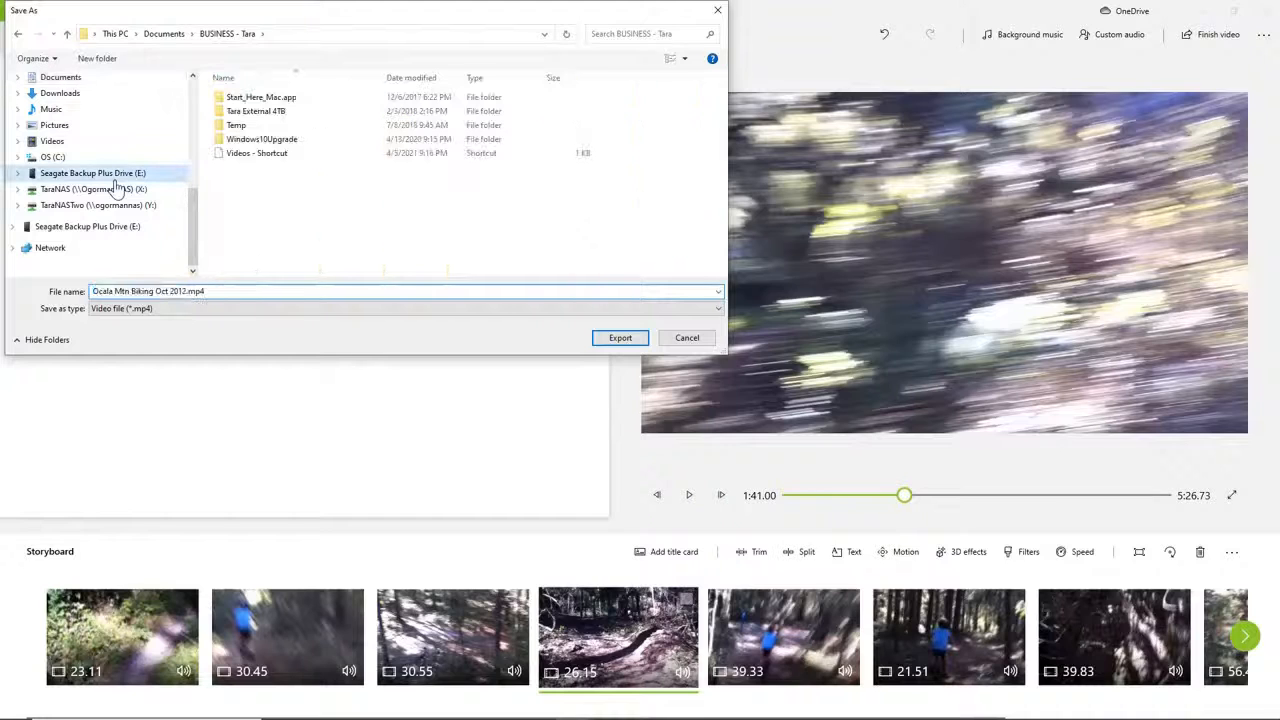
double_click(250, 113)
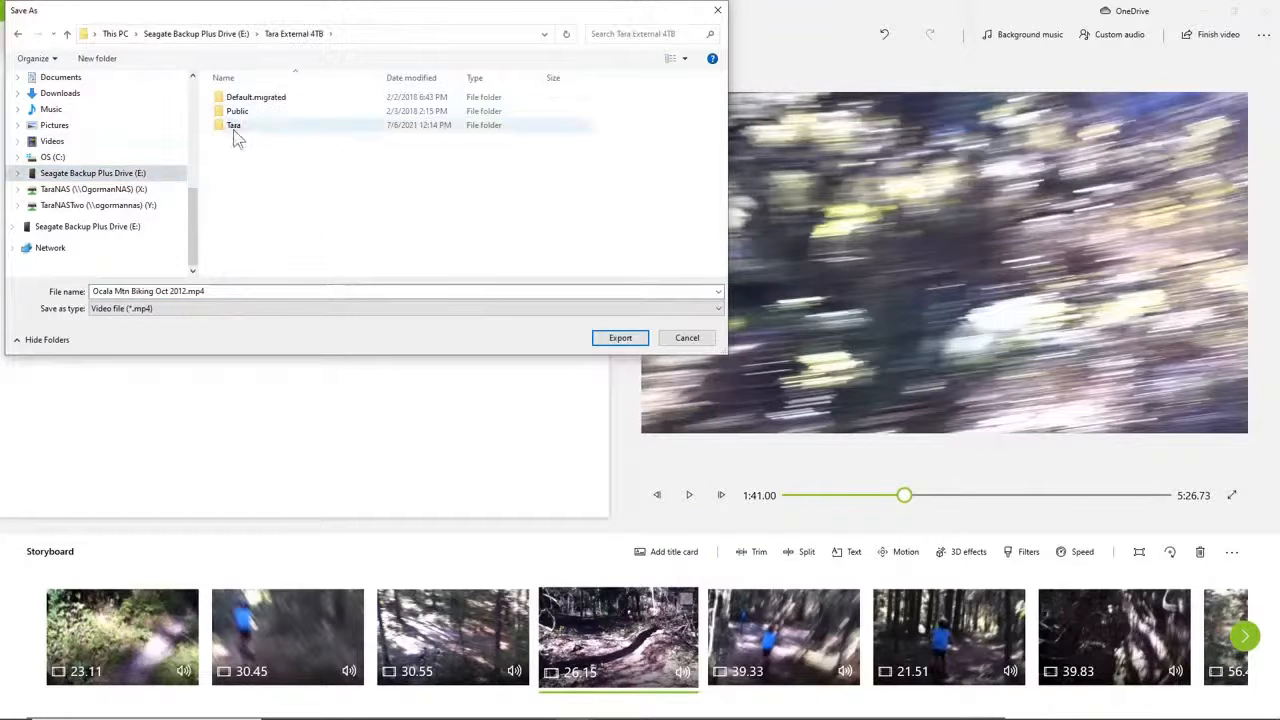
double_click(236, 126)
scroll(275, 228, "down", 3)
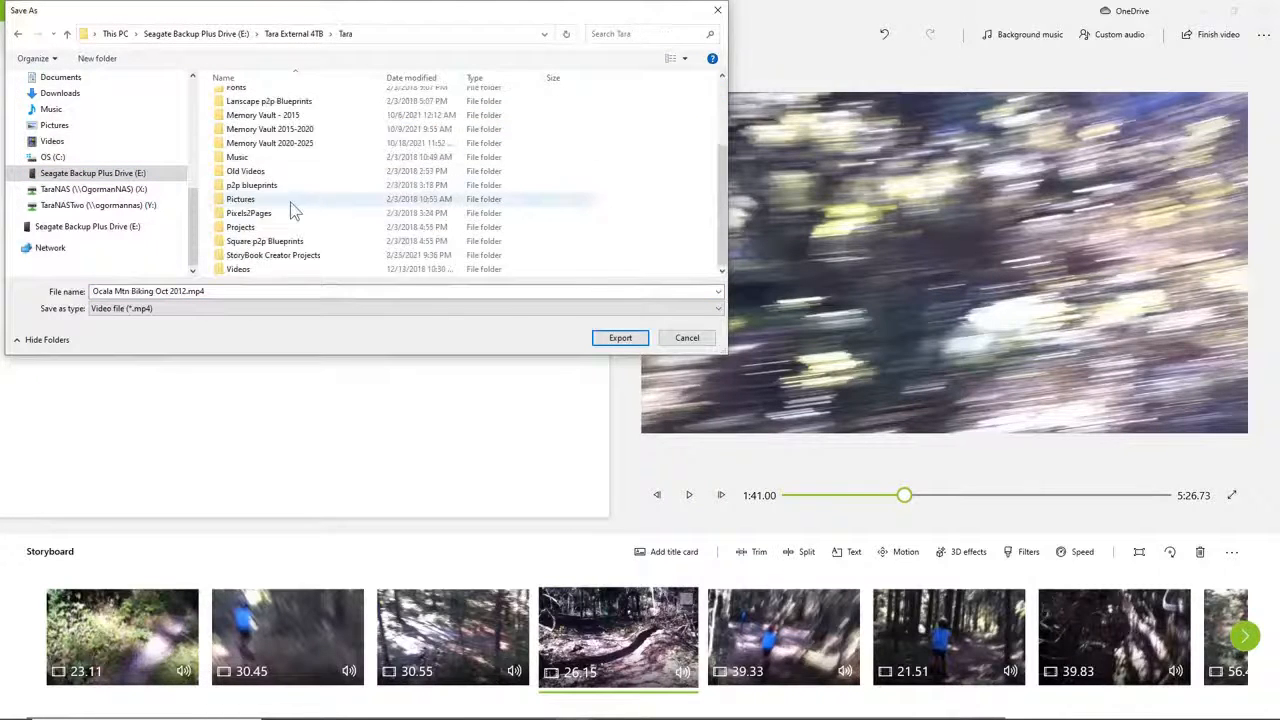
left_click(263, 270)
double_click(263, 270)
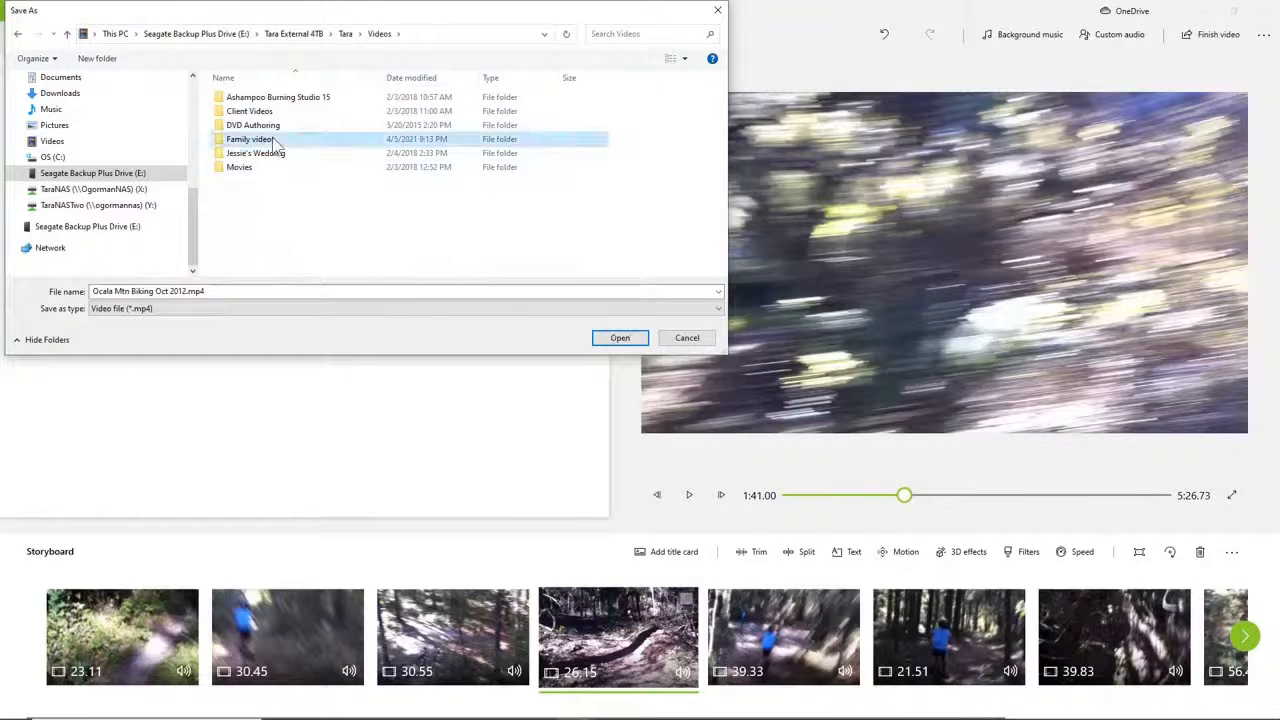
double_click(255, 139)
double_click(260, 212)
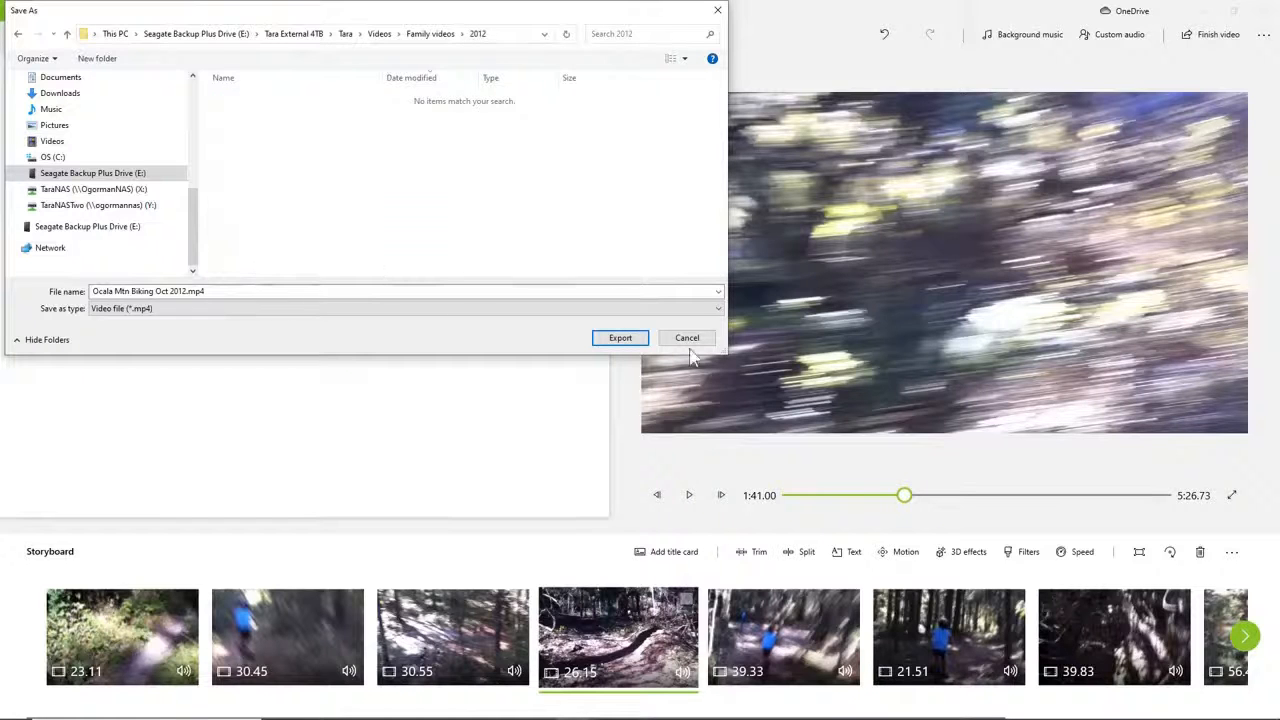
Export the combined video, switch to the 2012 folder in File Explorer, and open the exported Ocala Mtn Biking Oct 2012 file for playback.
left_click(624, 342)
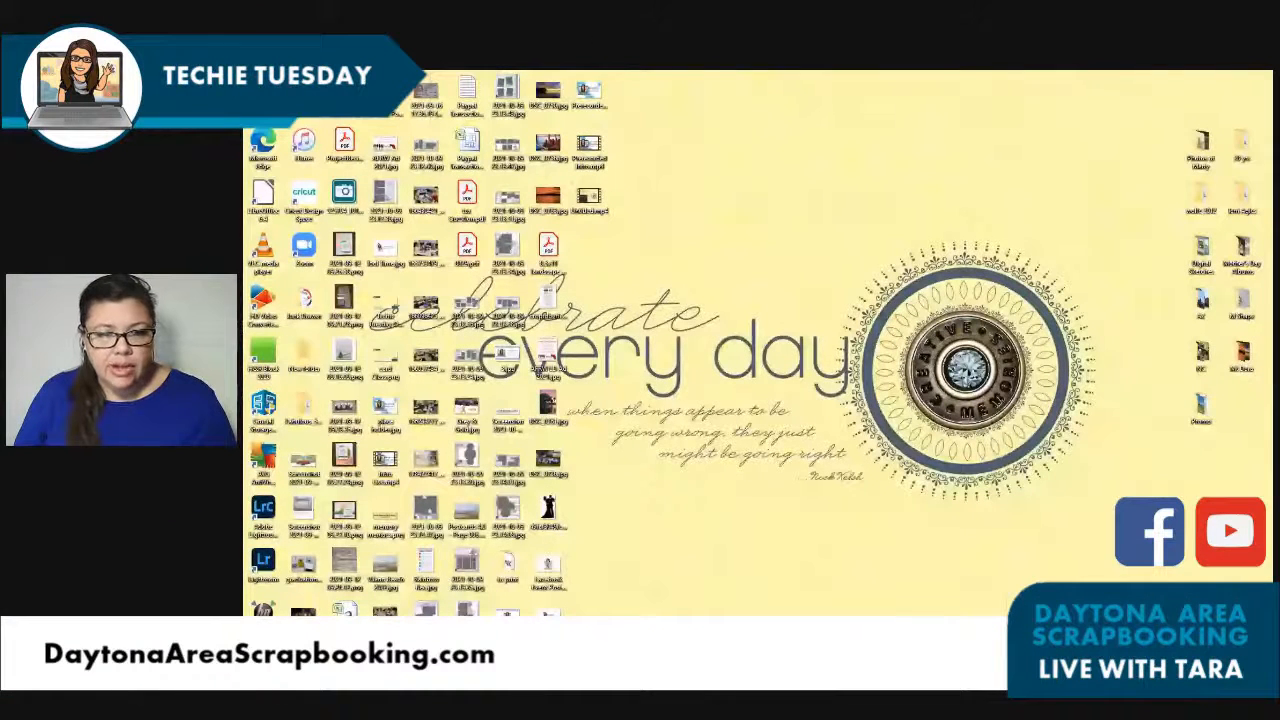
mouse_move(598, 639)
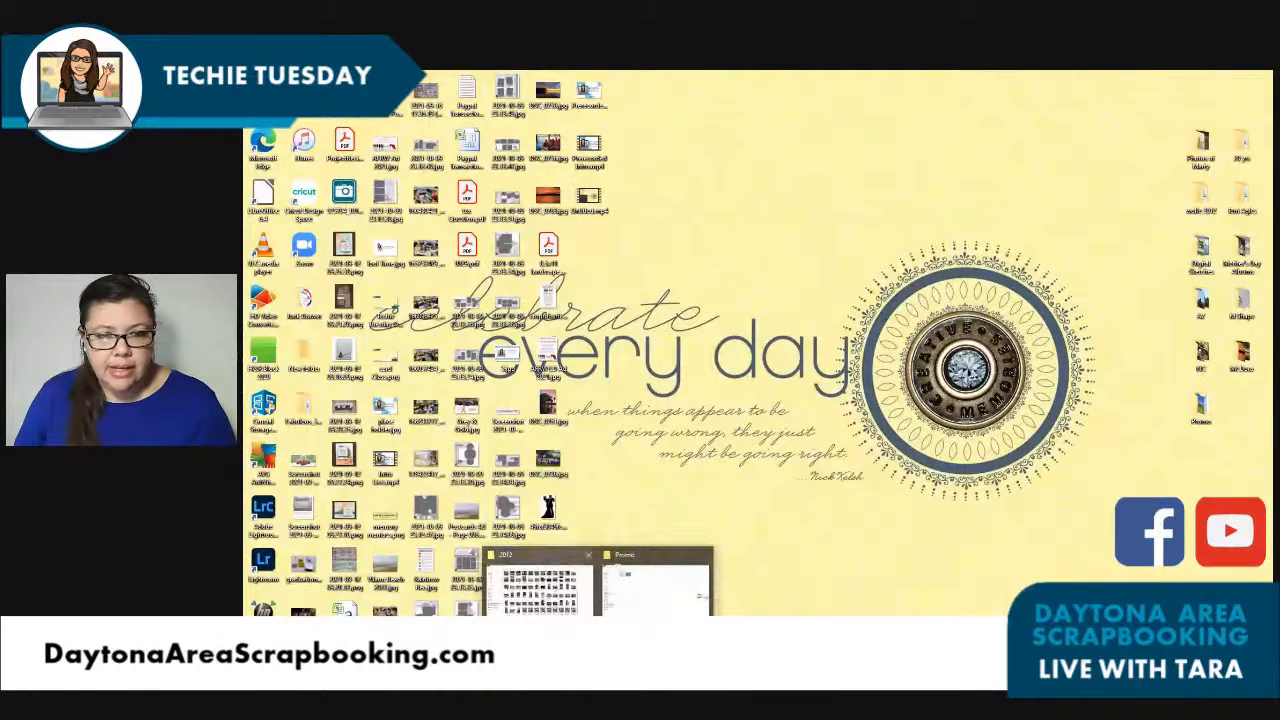
left_click(538, 598)
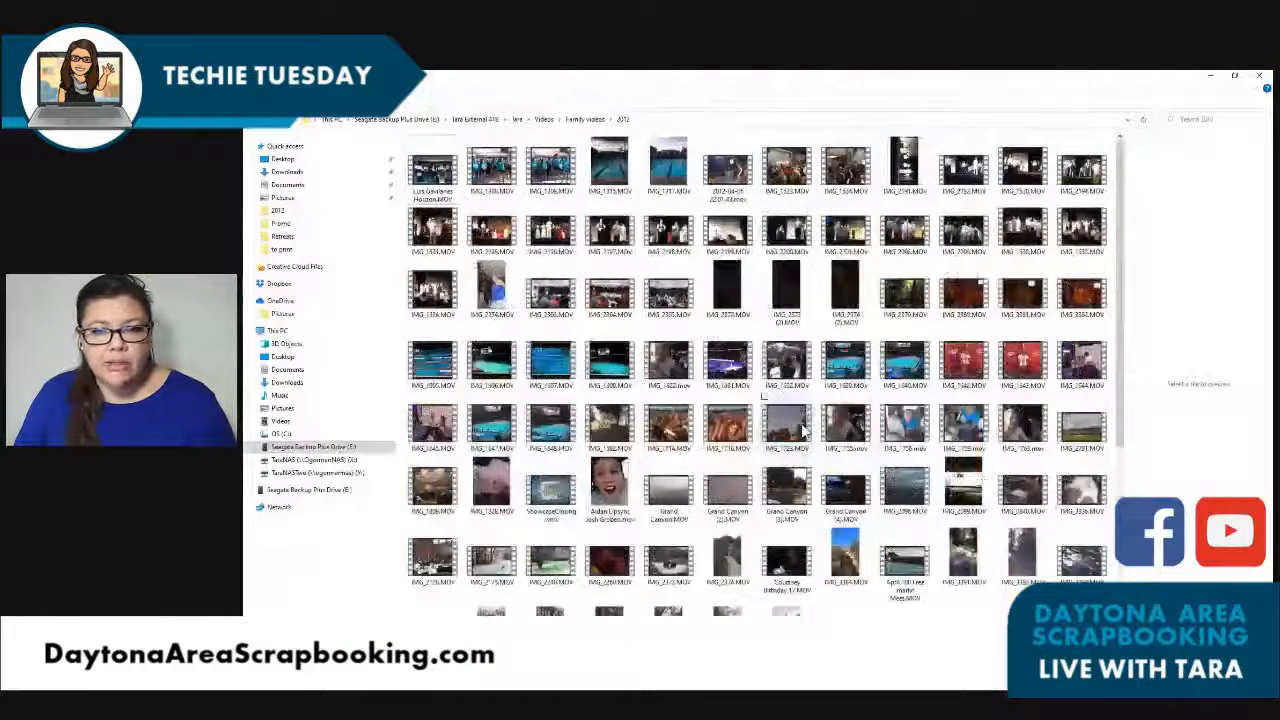
scroll(805, 430, "down", 3)
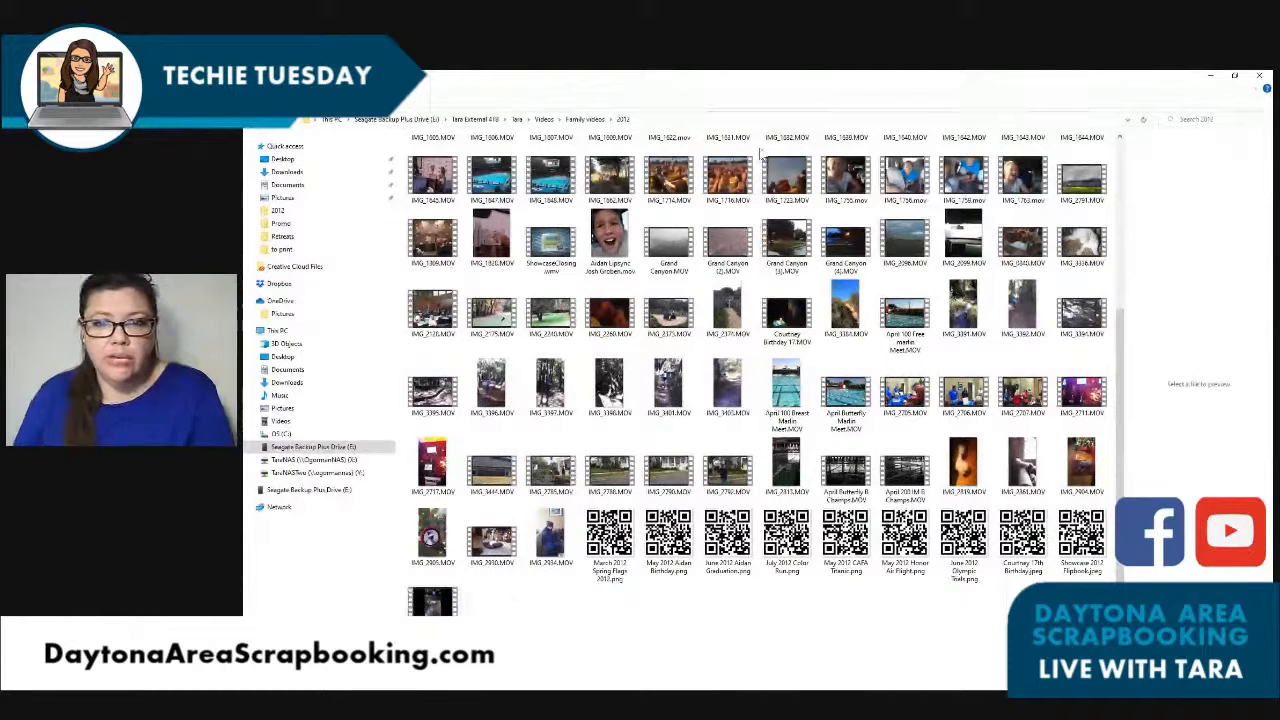
left_click(450, 609)
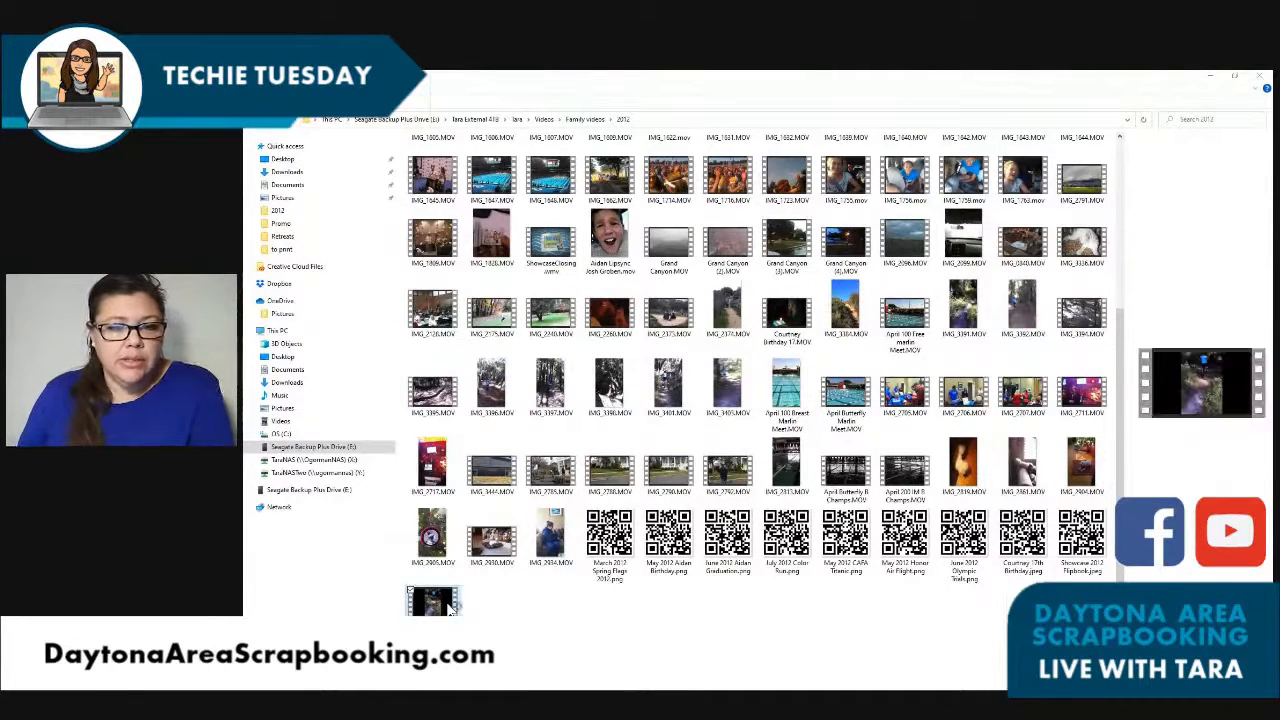
double_click(455, 600)
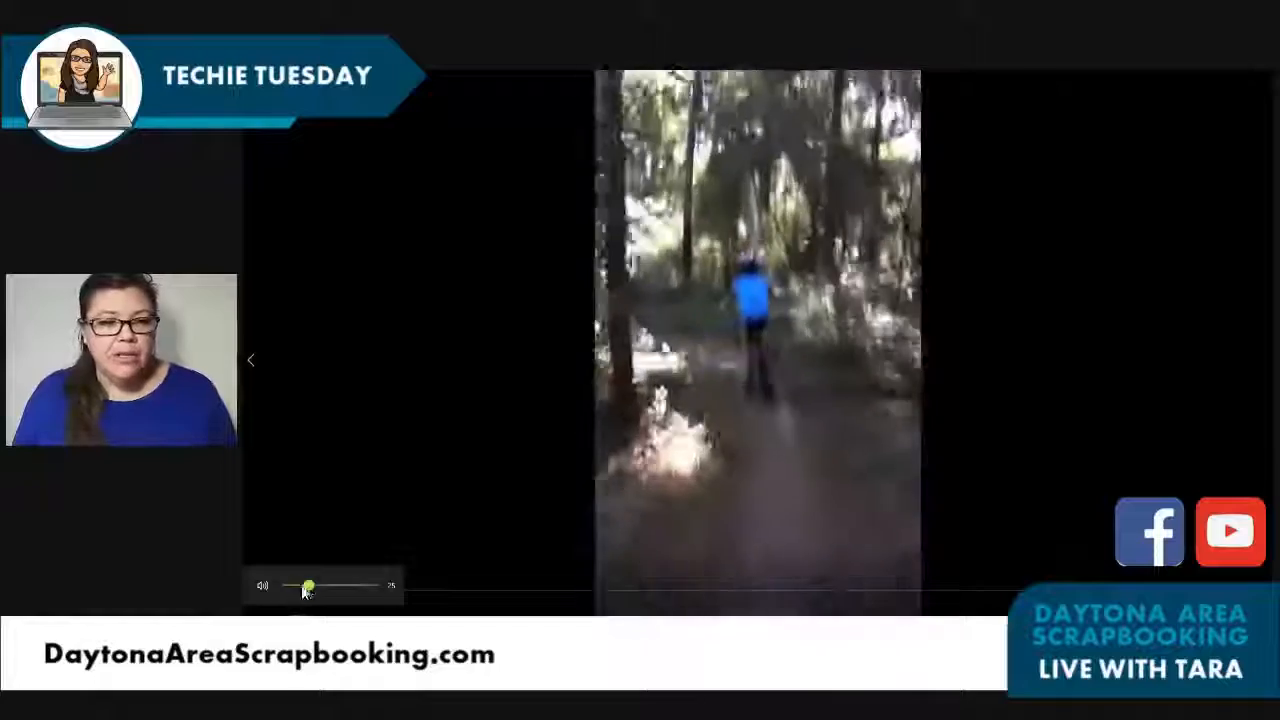
Lower the playback volume slightly and skip forward through the exported video to check its clips.
left_click_drag(307, 588, 300, 586)
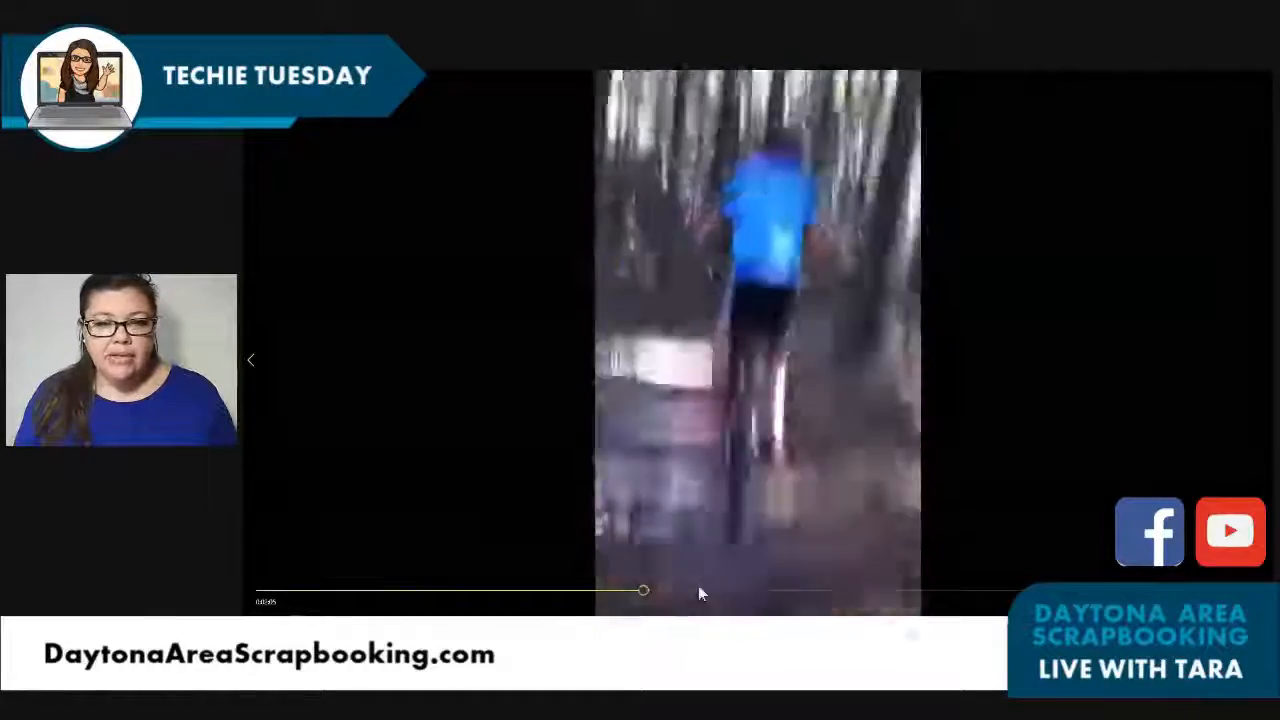
left_click(698, 590)
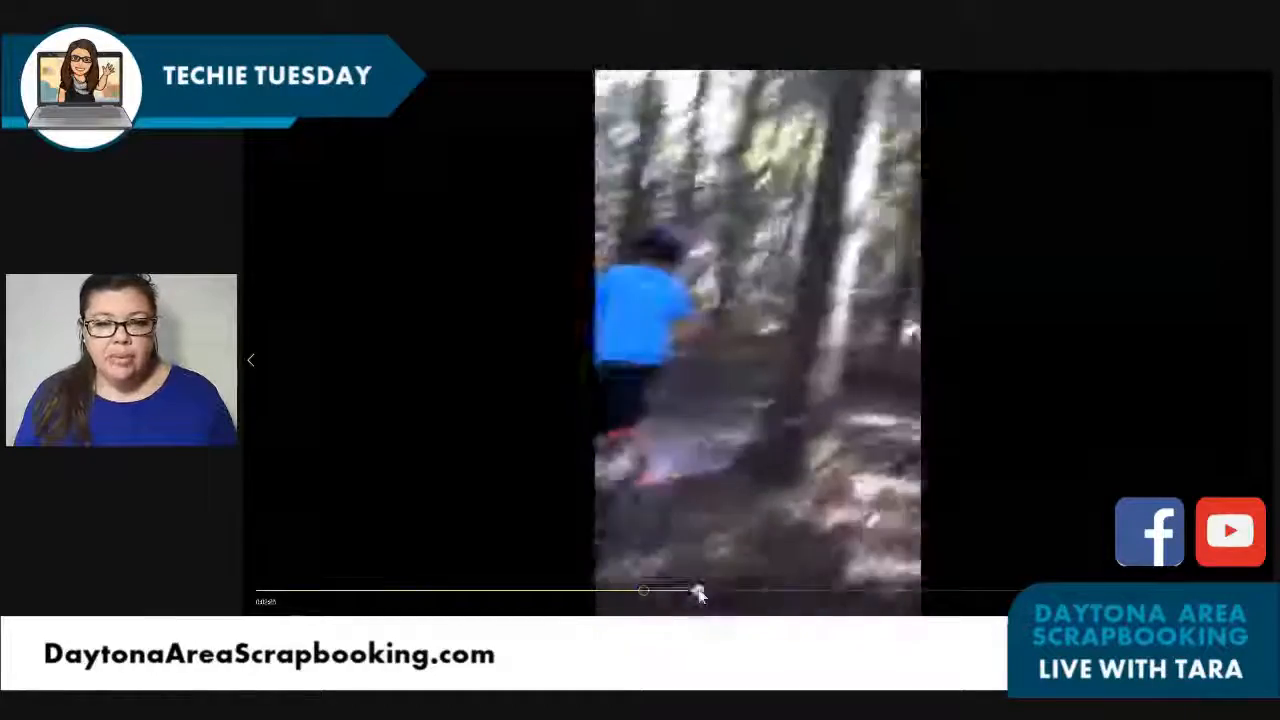
left_click(783, 591)
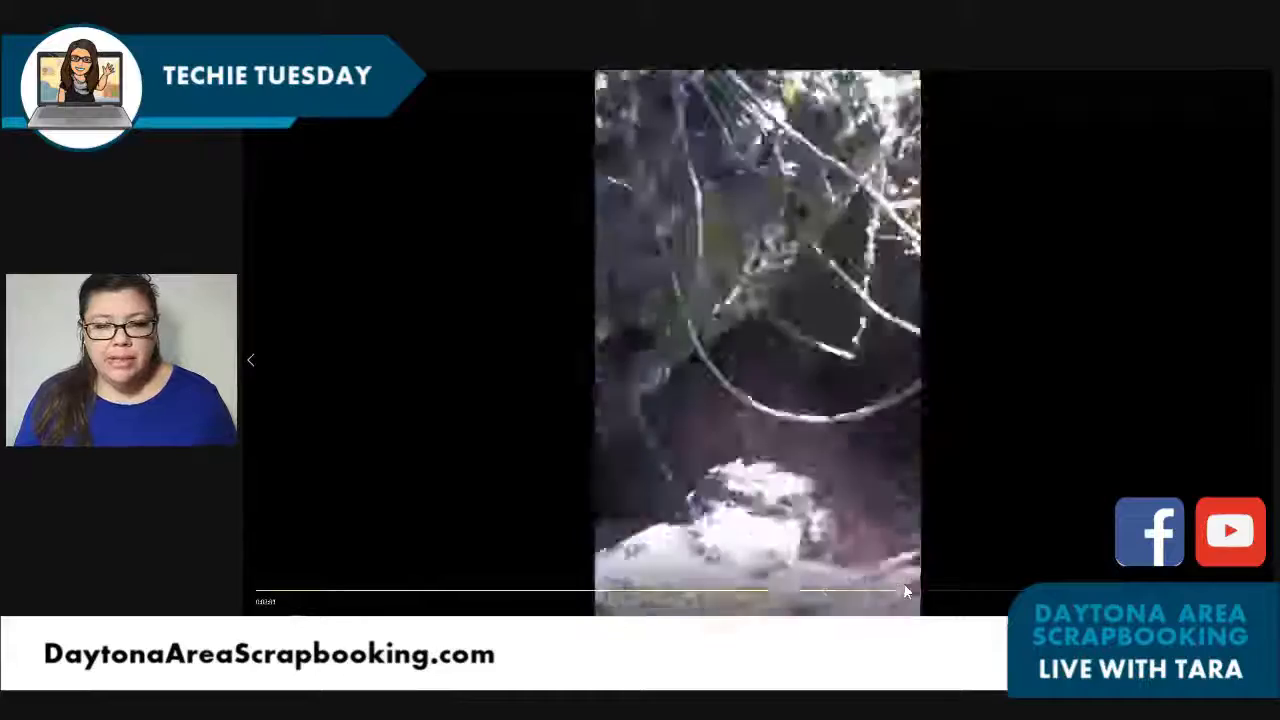
left_click(903, 590)
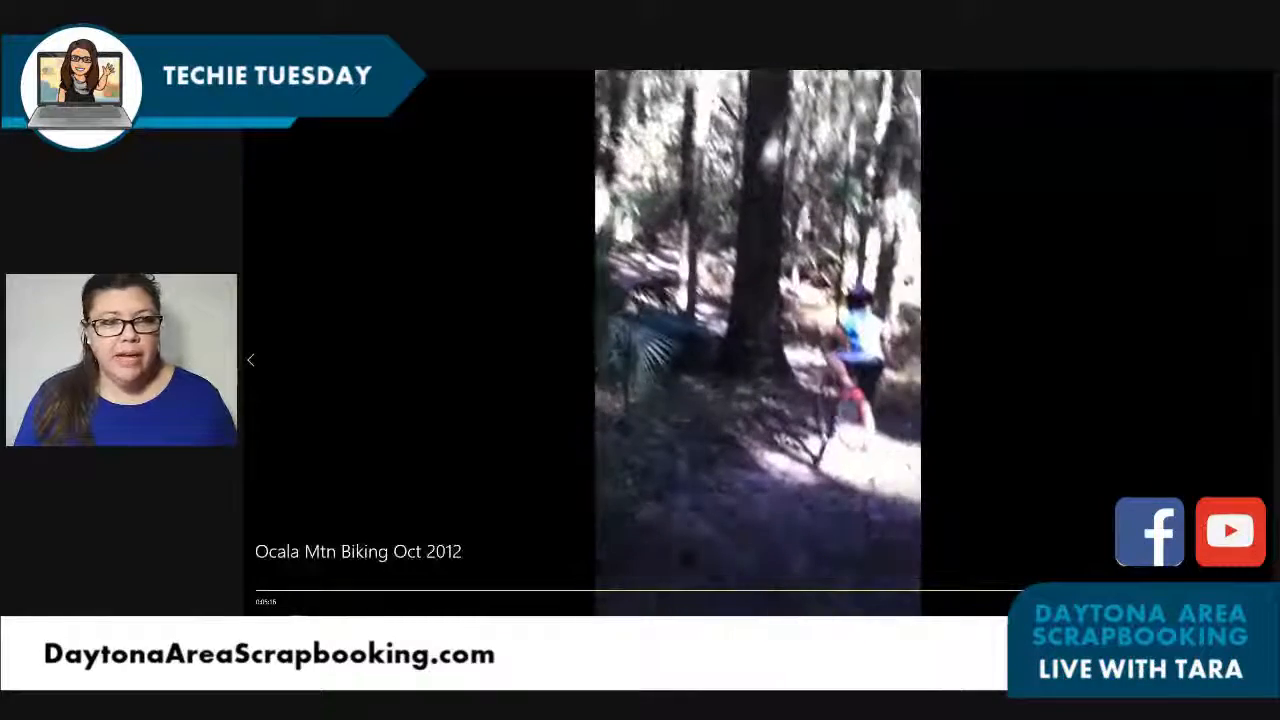
Close the video player, minimize the 2012 folder window, and switch back to that folder.
left_click(1258, 79)
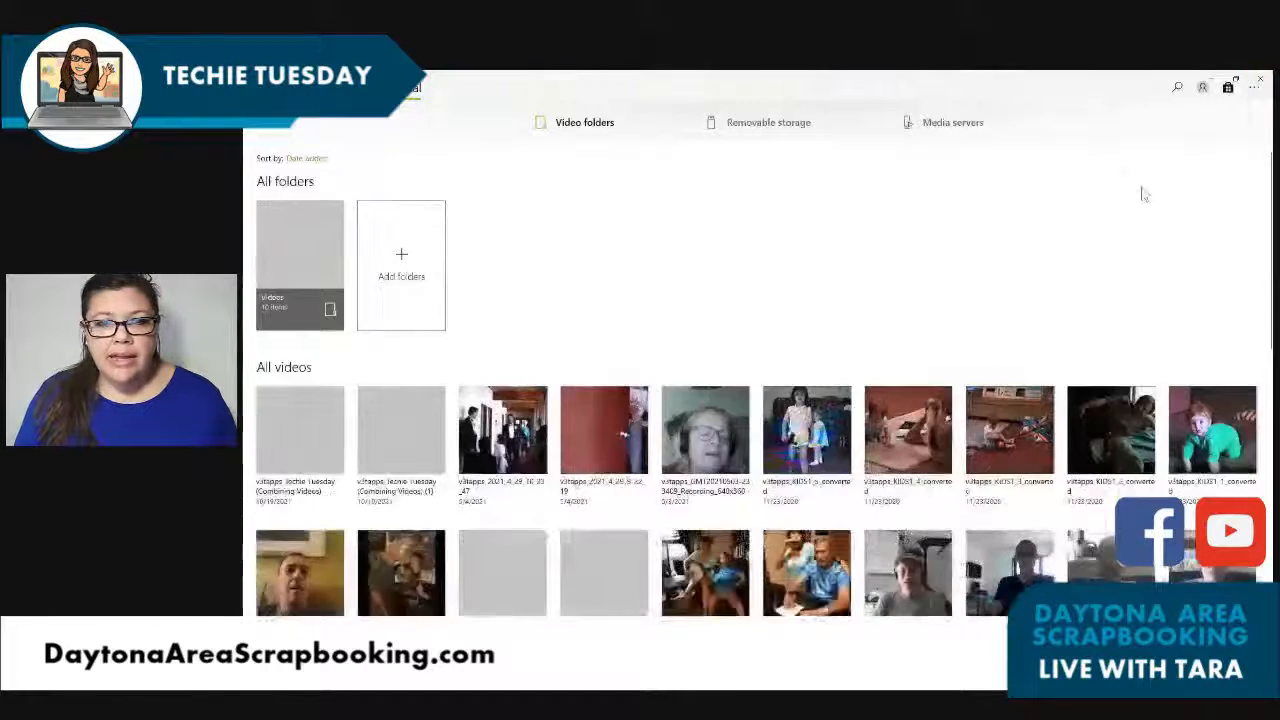
left_click(1260, 81)
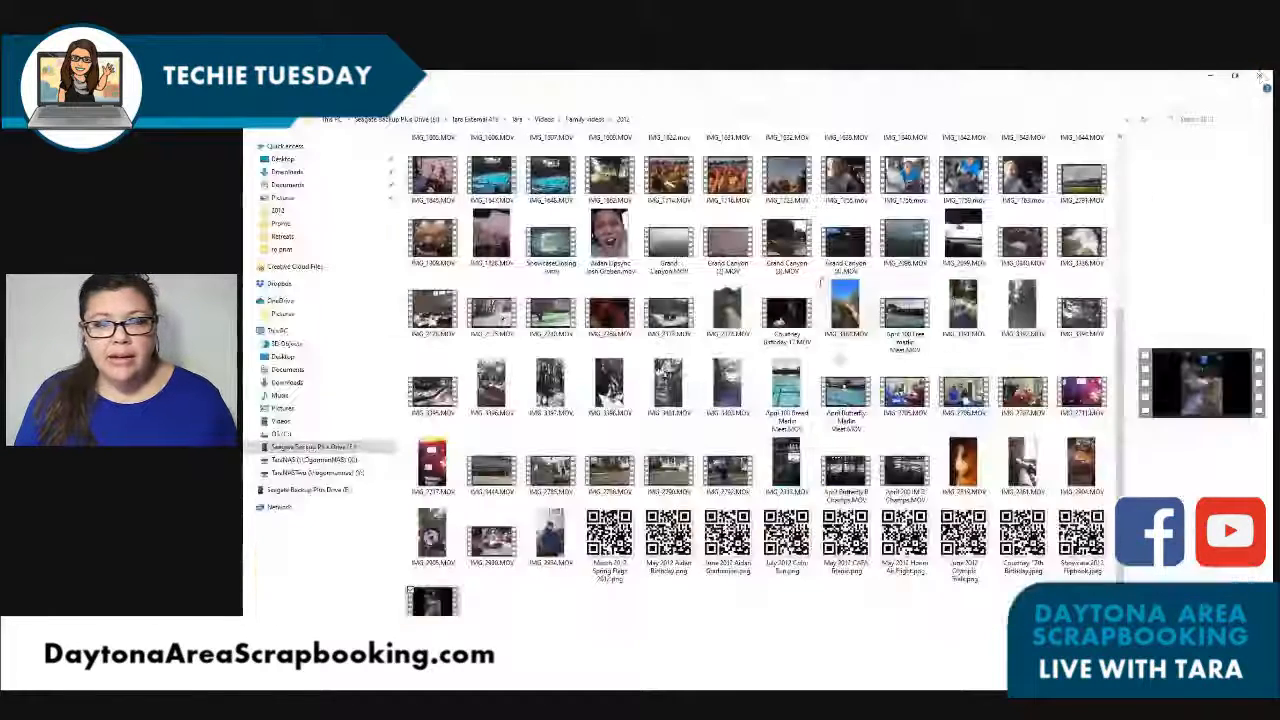
left_click(1217, 81)
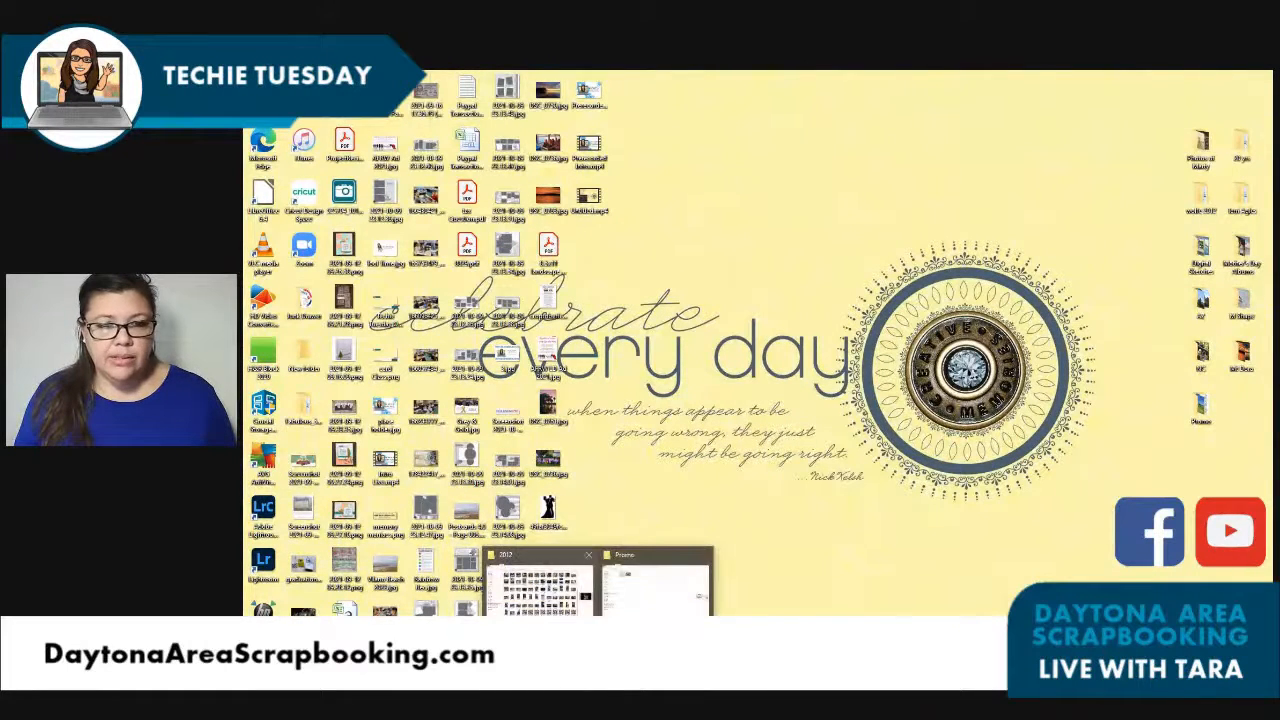
left_click(540, 585)
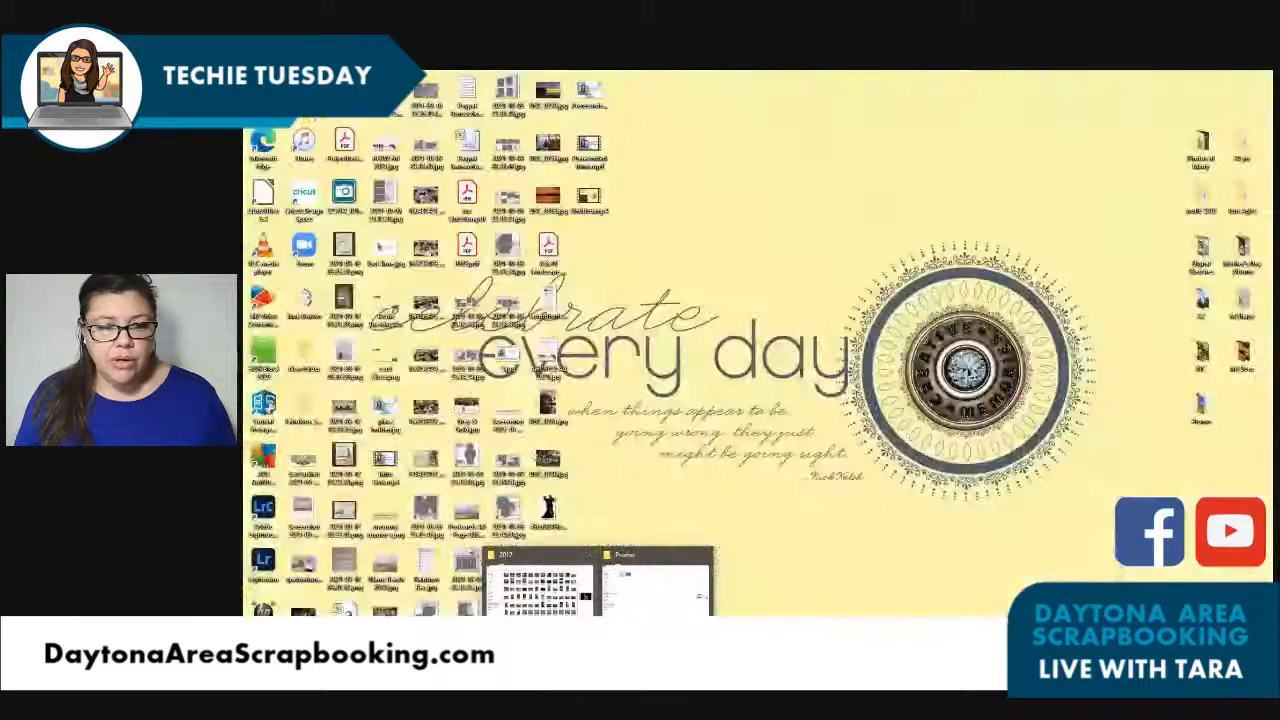